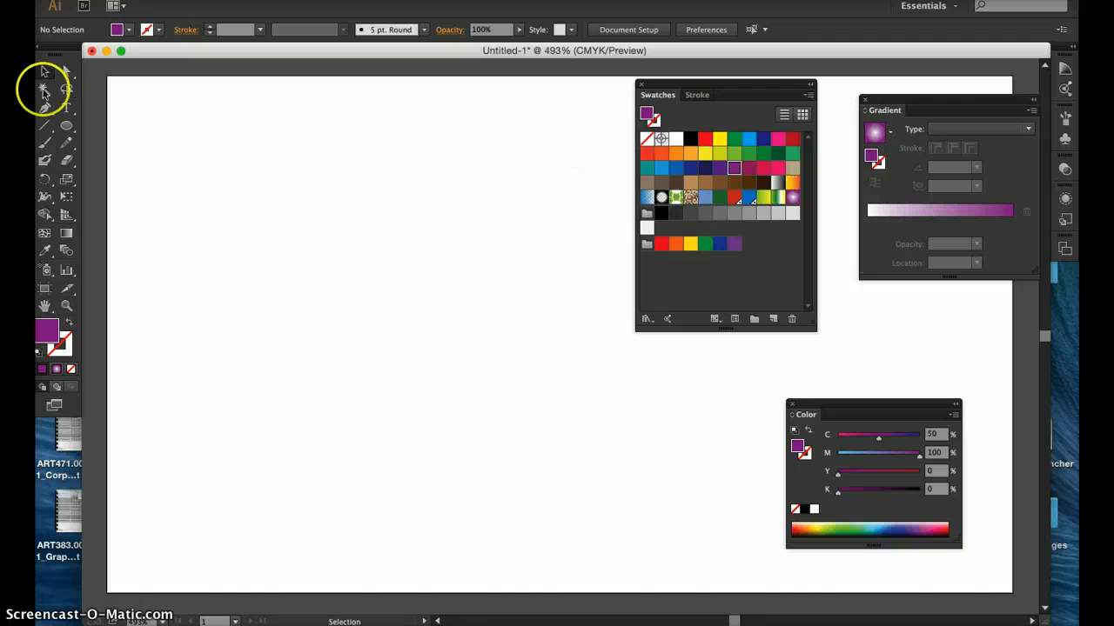
# Draw a purple circle near the artboard's upper left and a purple square about 0.25 in wide below and to its right.
pyautogui.click(65, 128)
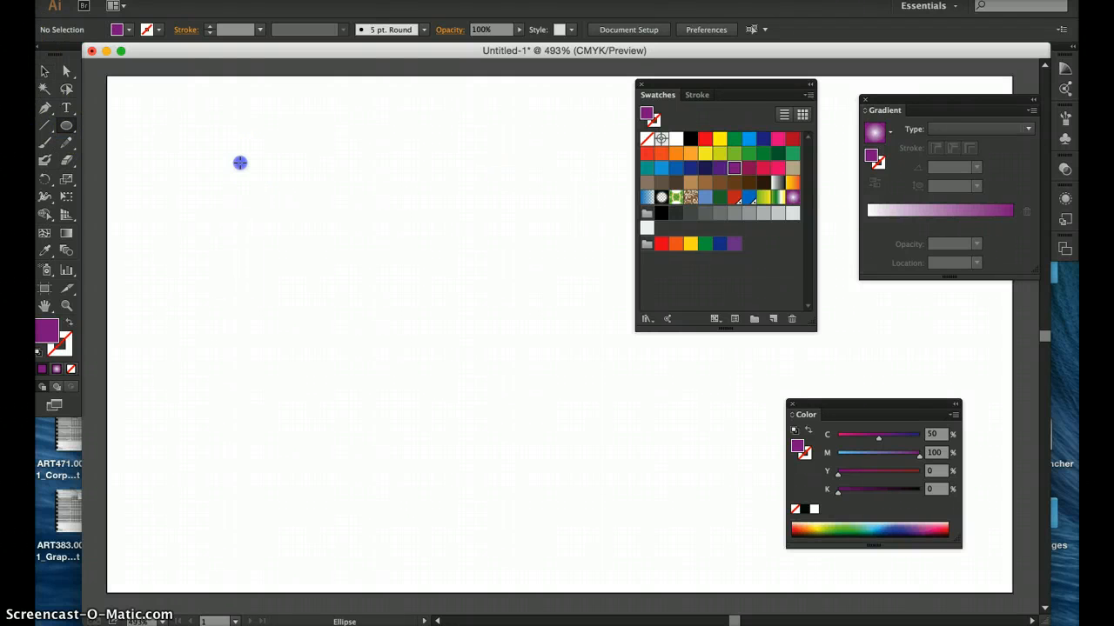
pyautogui.moveTo(305, 230); pyautogui.dragTo(305, 233)
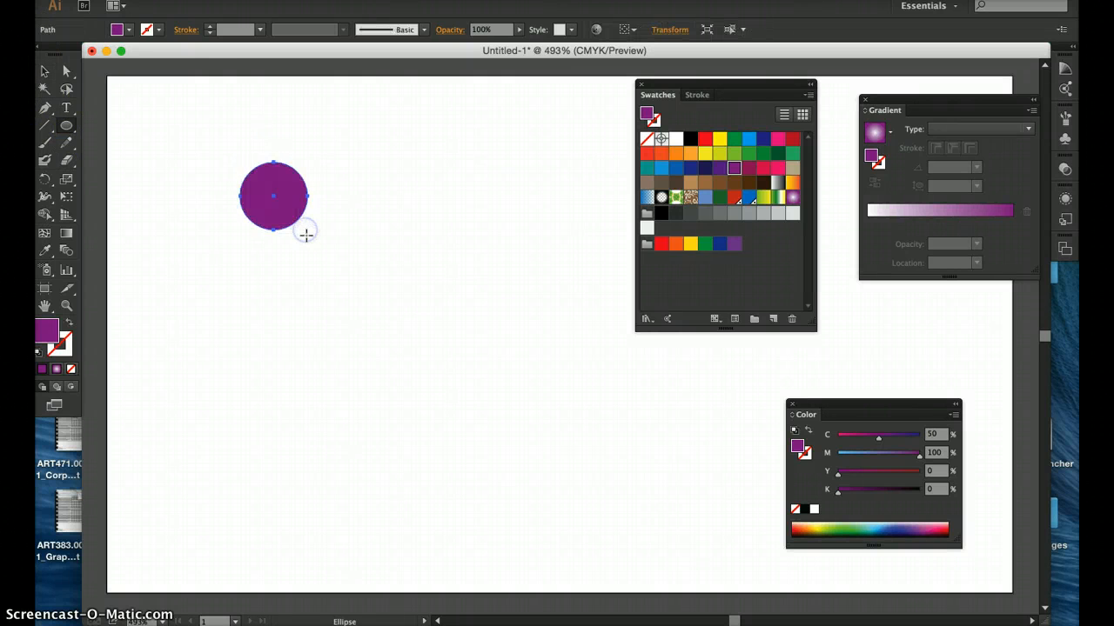
pyautogui.click(65, 127)
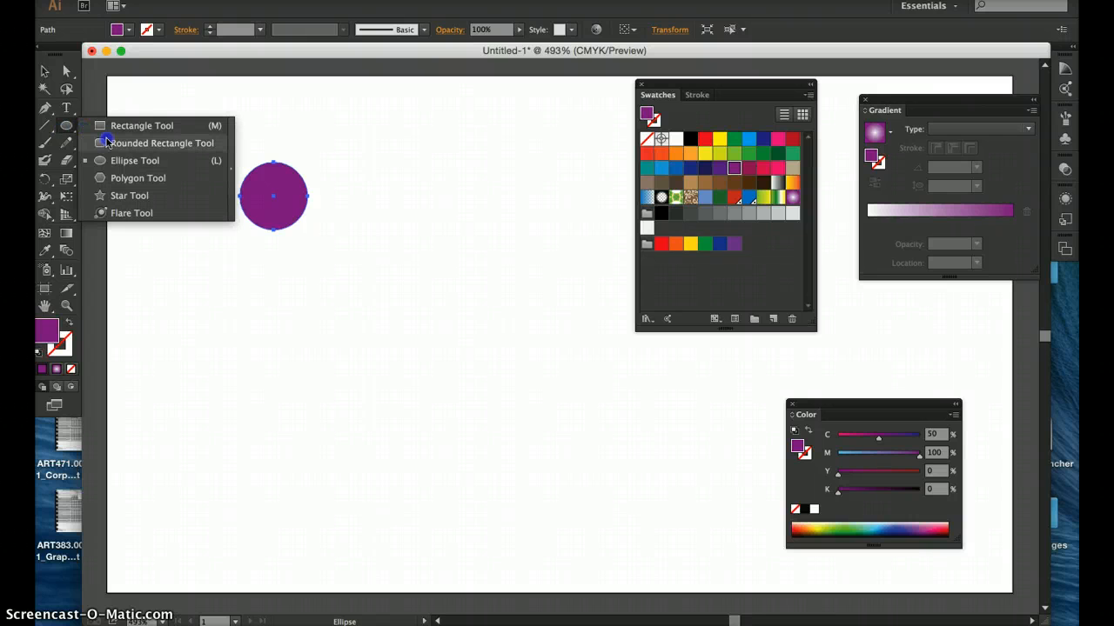
pyautogui.click(113, 126)
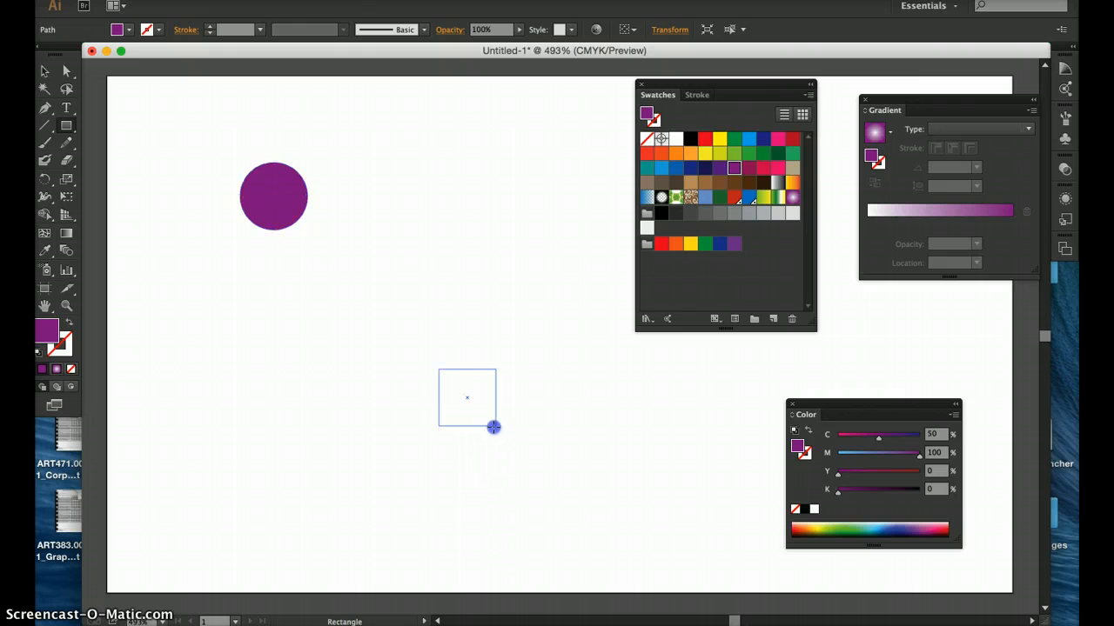
pyautogui.moveTo(505, 428); pyautogui.dragTo(505, 428)
# Fill the square with the bright red swatch, move the Swatches panel below the Transform panel, and deselect the square.
pyautogui.click(727, 29)
pyautogui.click(705, 139)
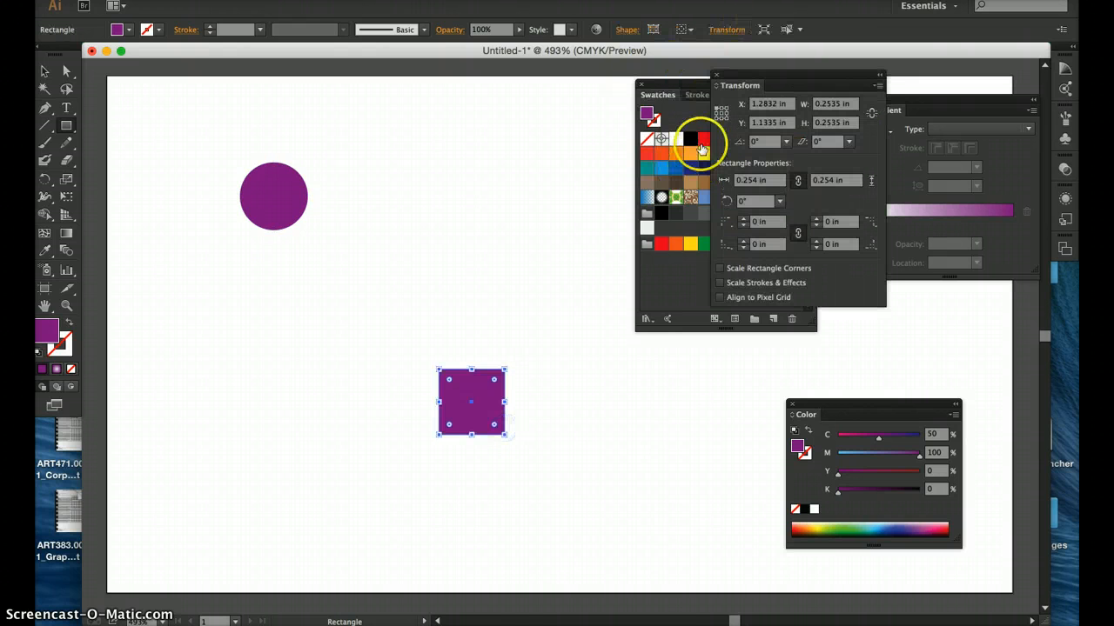
pyautogui.moveTo(727, 87); pyautogui.dragTo(683, 352)
pyautogui.click(45, 71)
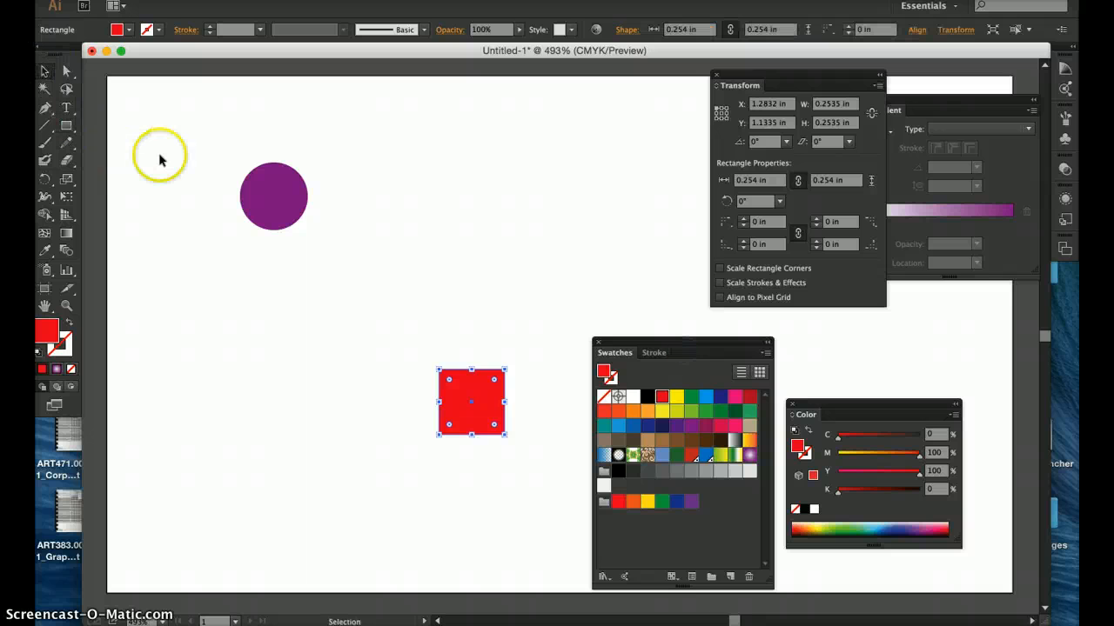
pyautogui.click(162, 158)
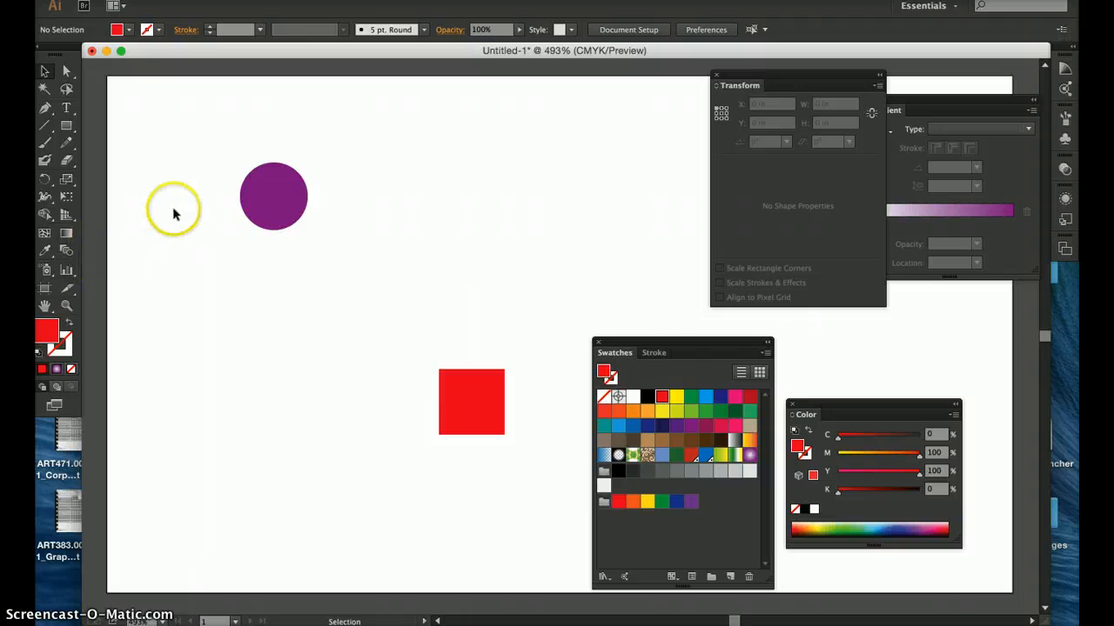
# Select the circle and square together and set the blend spacing to Specified Steps with 8 steps.
pyautogui.moveTo(263, 254); pyautogui.dragTo(522, 460)
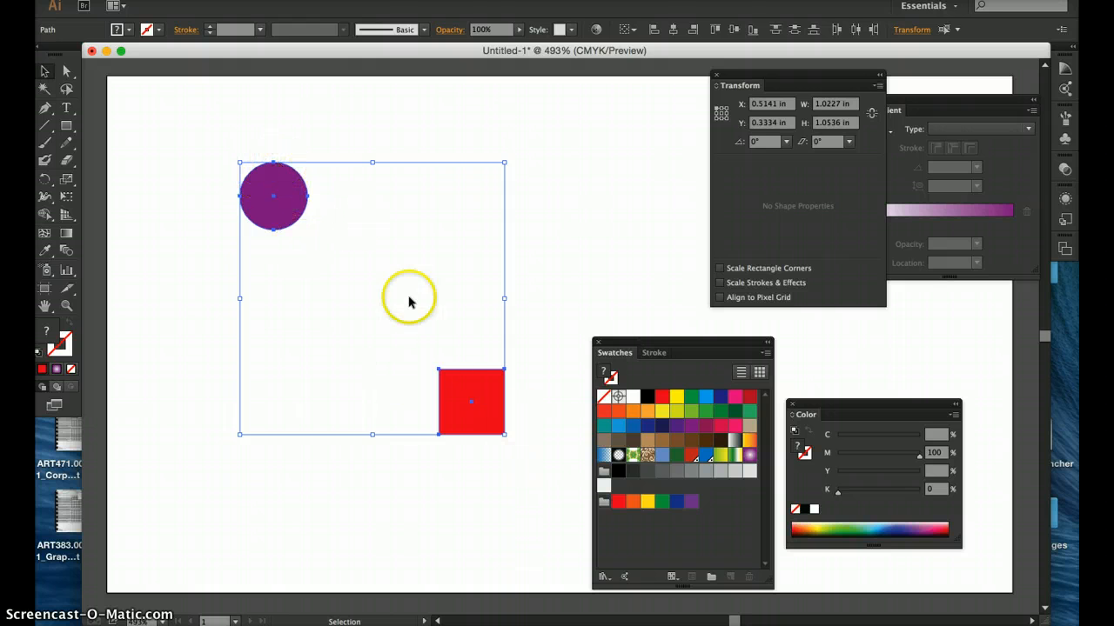
pyautogui.doubleClick(66, 253)
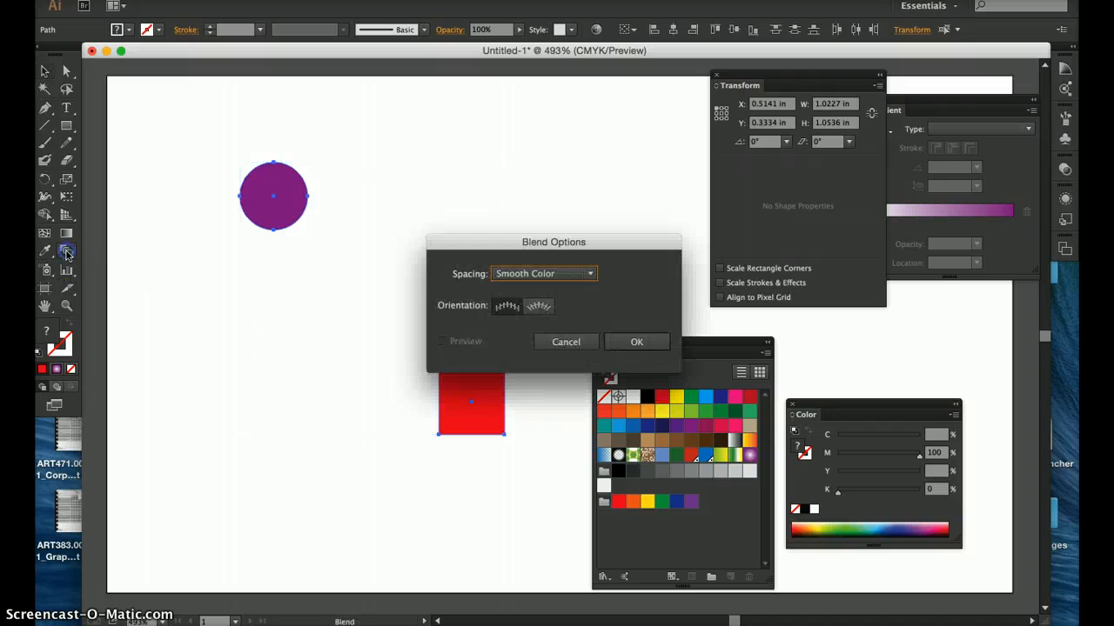
pyautogui.moveTo(606, 193); pyautogui.dragTo(599, 121)
pyautogui.click(468, 162)
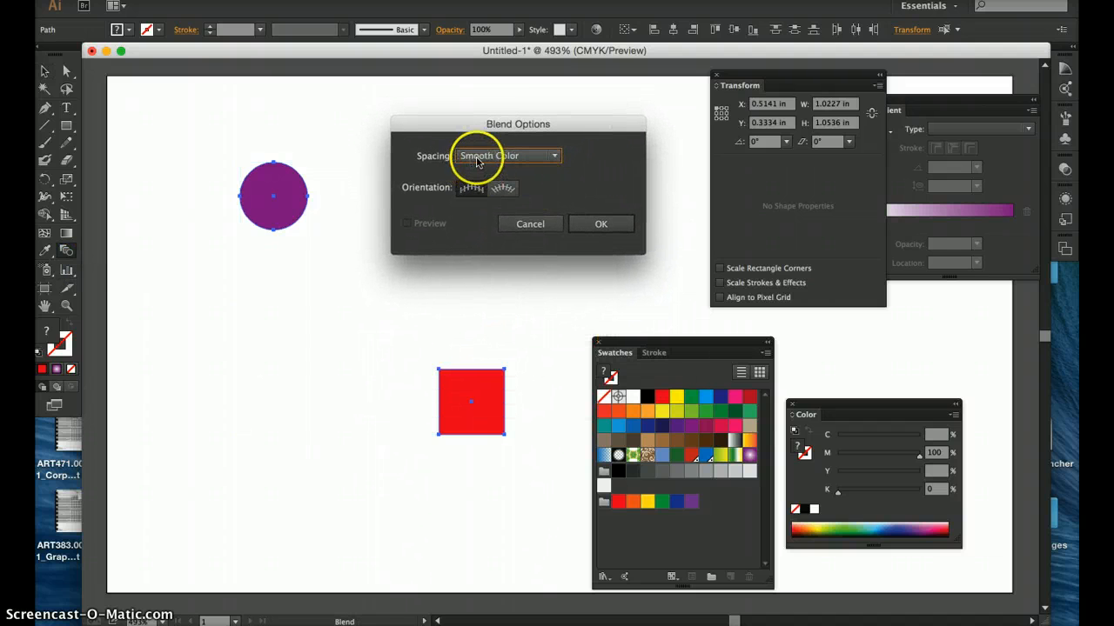
pyautogui.click(556, 156)
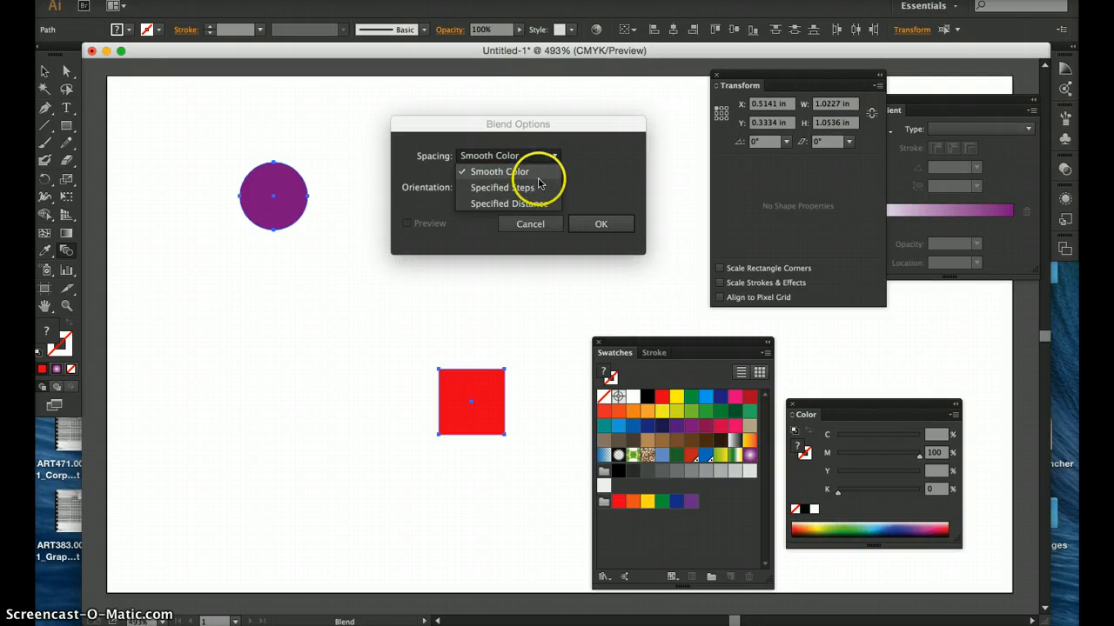
pyautogui.click(538, 188)
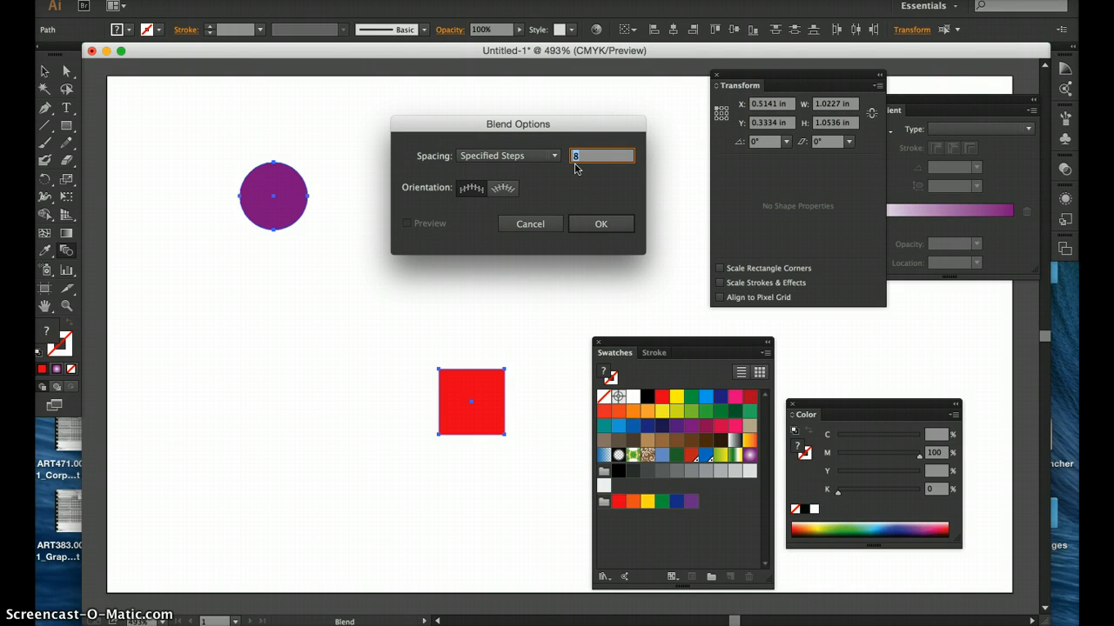
pyautogui.click(602, 223)
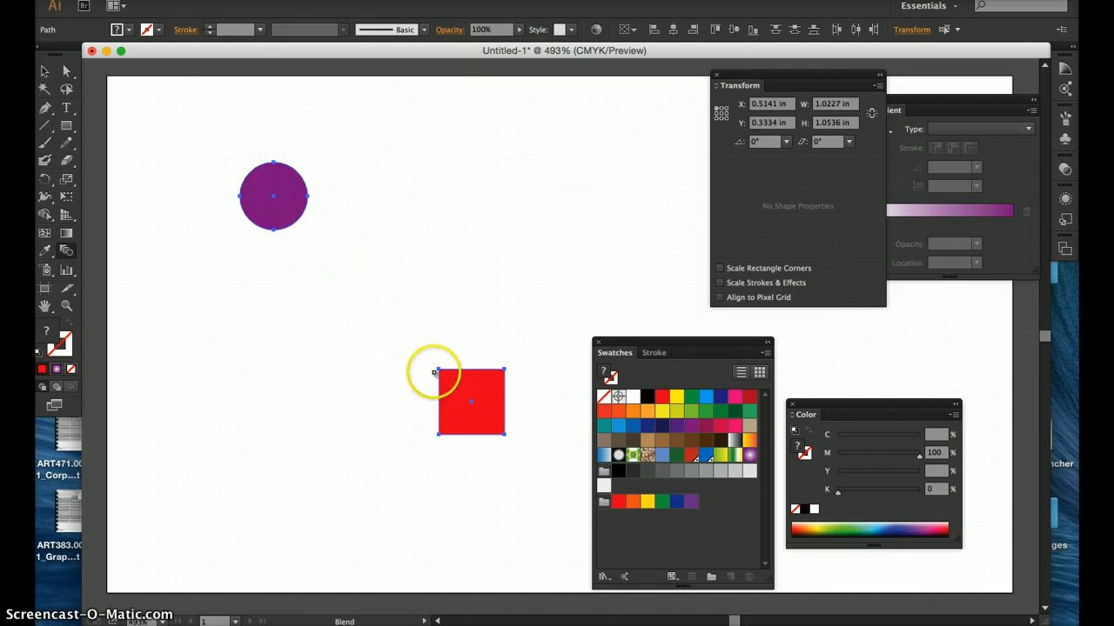
# Create the blend between the purple circle and the upper-left corner of the red square, leaving the result deselected.
pyautogui.click(437, 368)
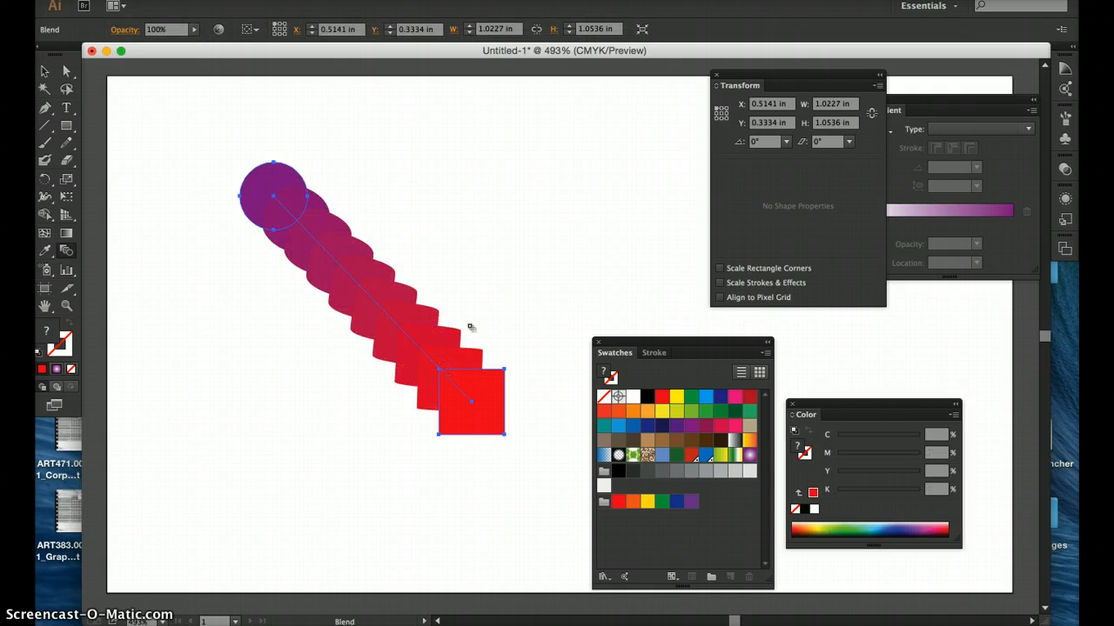
pyautogui.click(528, 213)
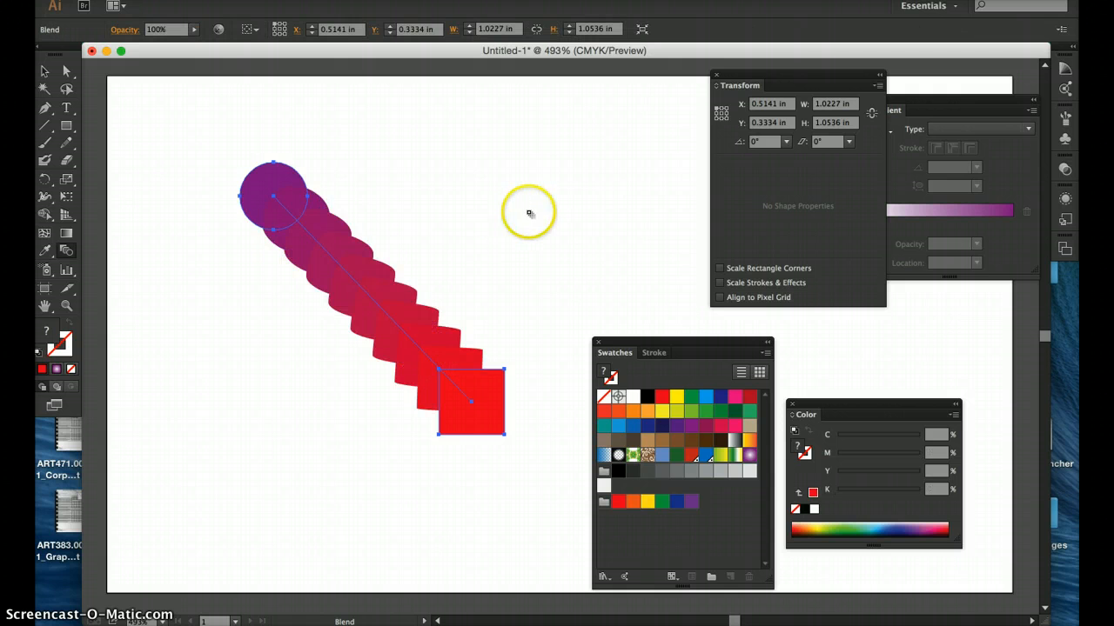
pyautogui.click(44, 70)
pyautogui.click(185, 369)
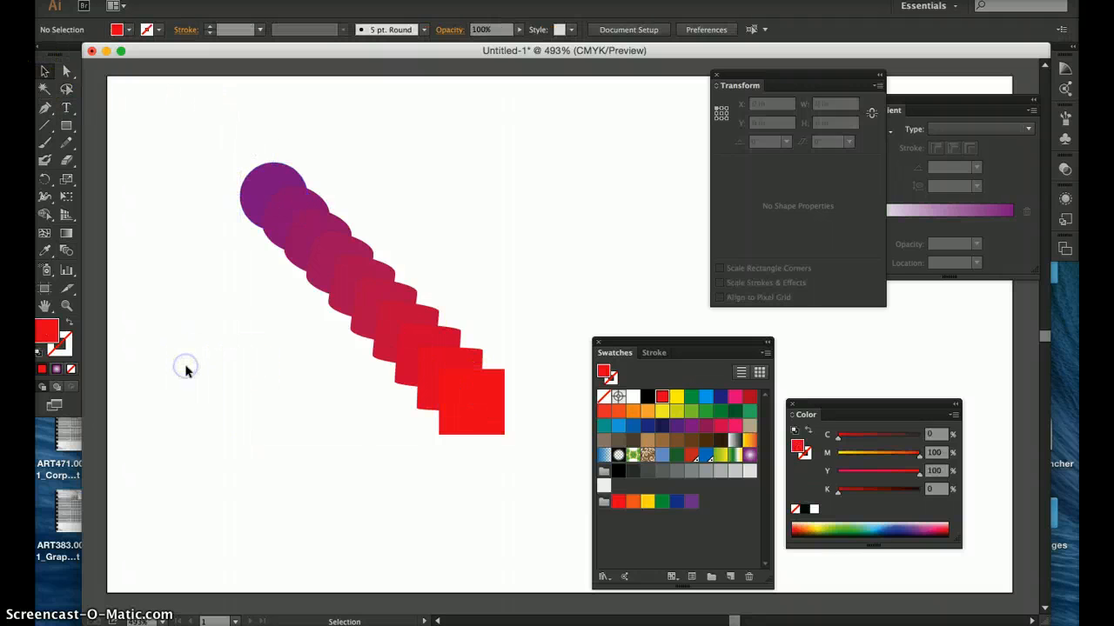
# Select the circle-to-square blend and set its number of specified steps to 30.
pyautogui.moveTo(202, 136); pyautogui.dragTo(555, 492)
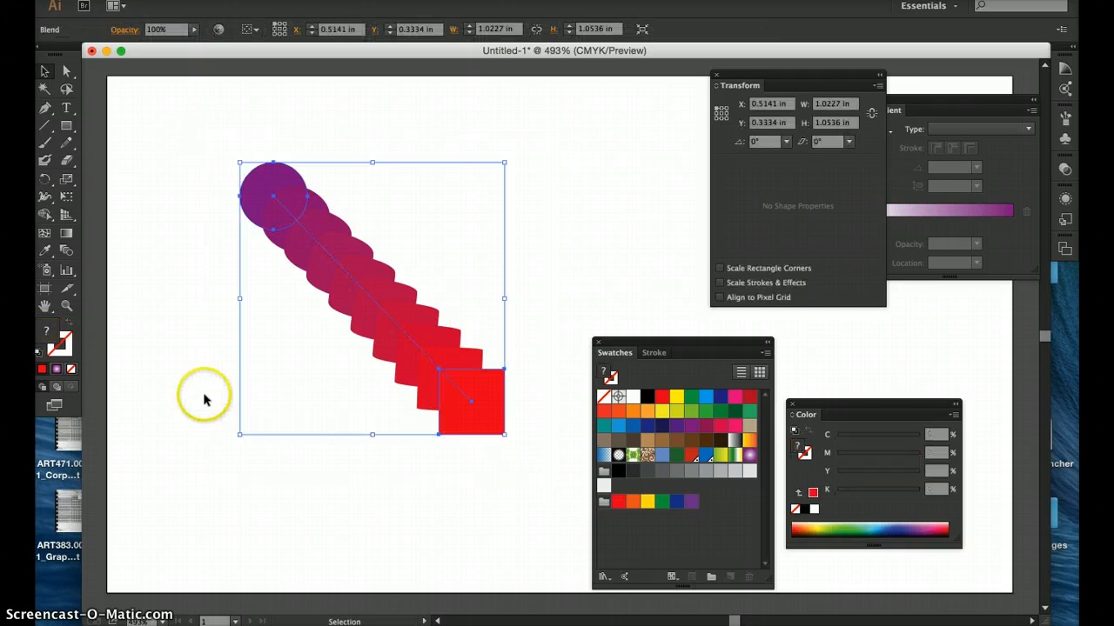
pyautogui.doubleClick(66, 249)
pyautogui.click(577, 154)
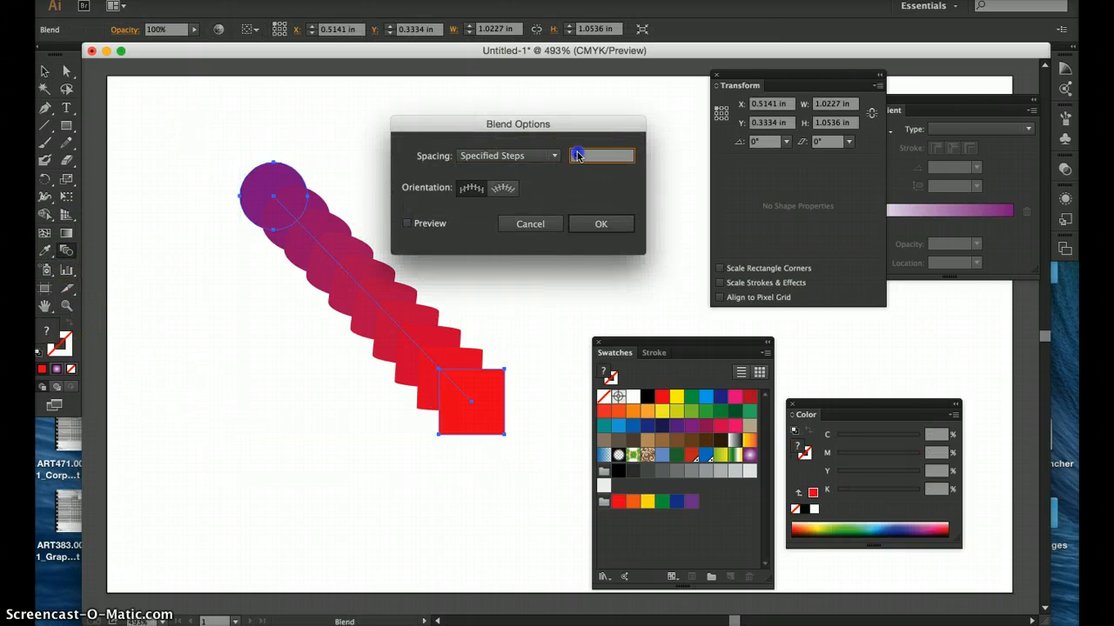
pyautogui.write('50')
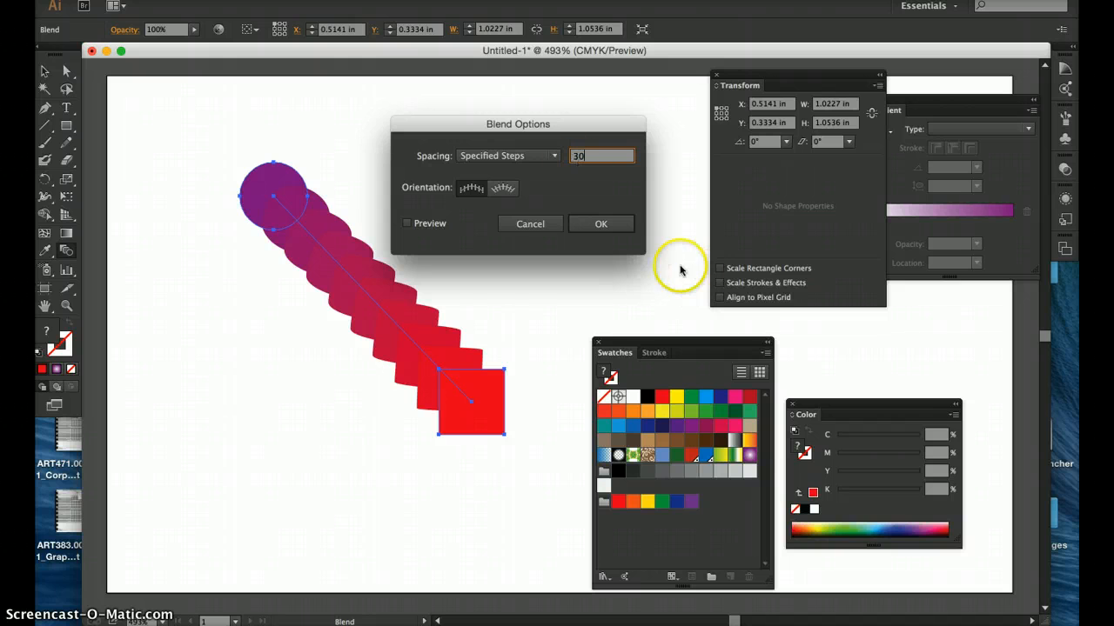
pyautogui.click(618, 224)
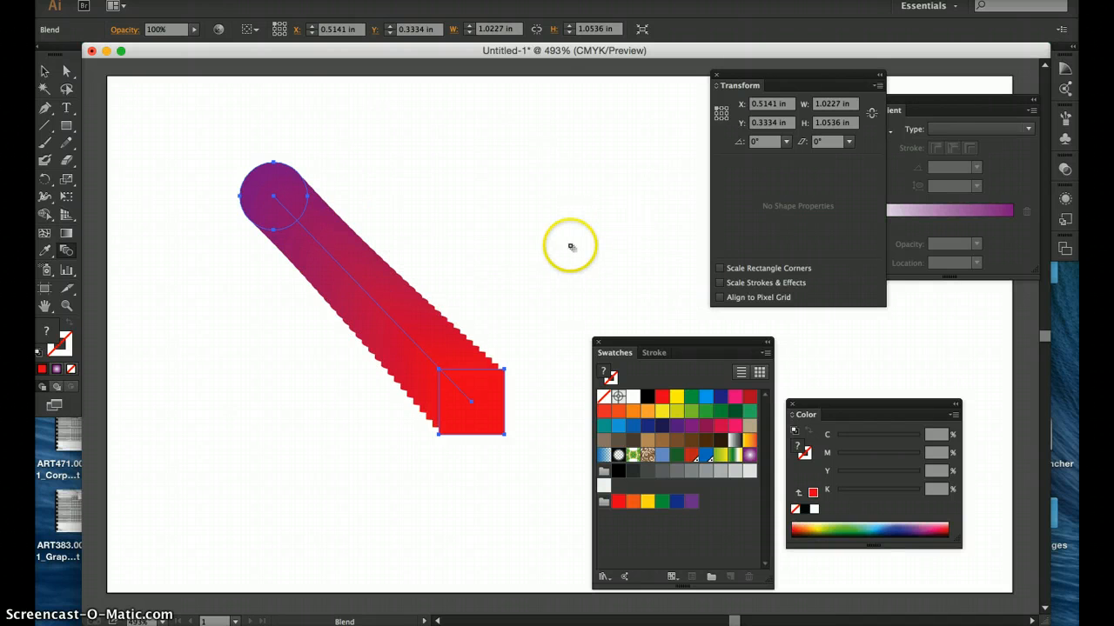
# Delete the entire circle-to-square blend from the artboard.
pyautogui.click(45, 70)
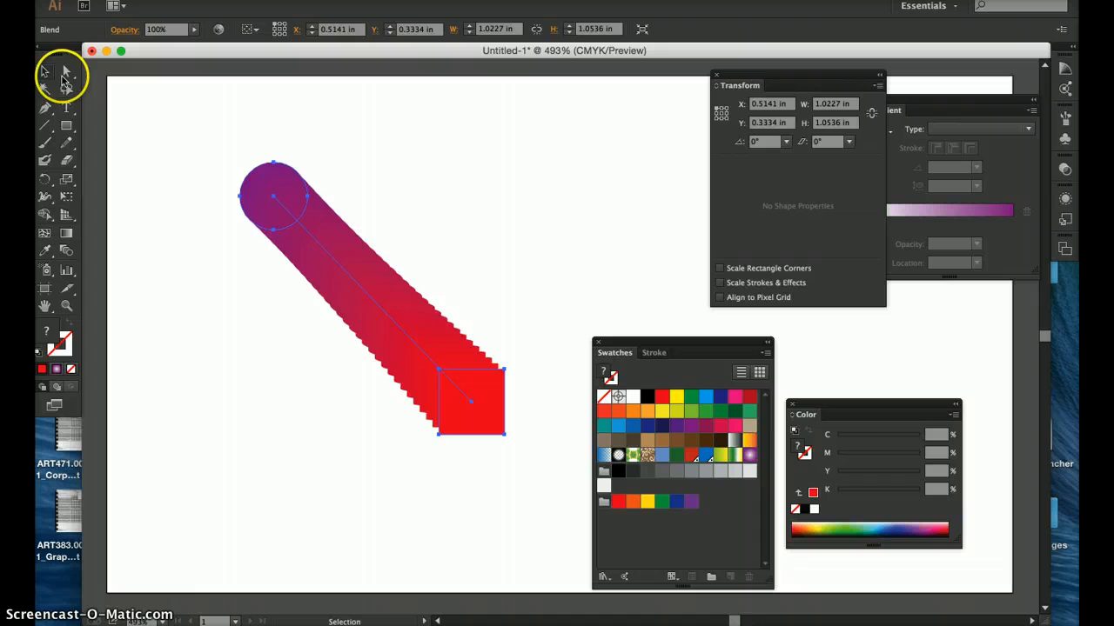
pyautogui.click(150, 124)
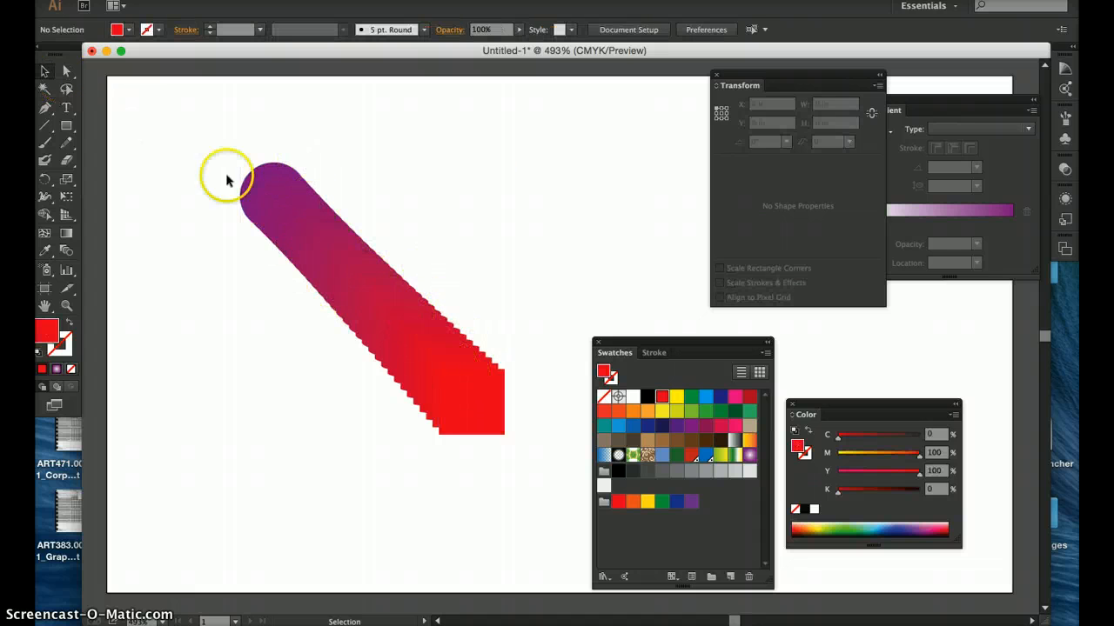
pyautogui.moveTo(197, 125); pyautogui.dragTo(530, 457)
pyautogui.press('Delete')
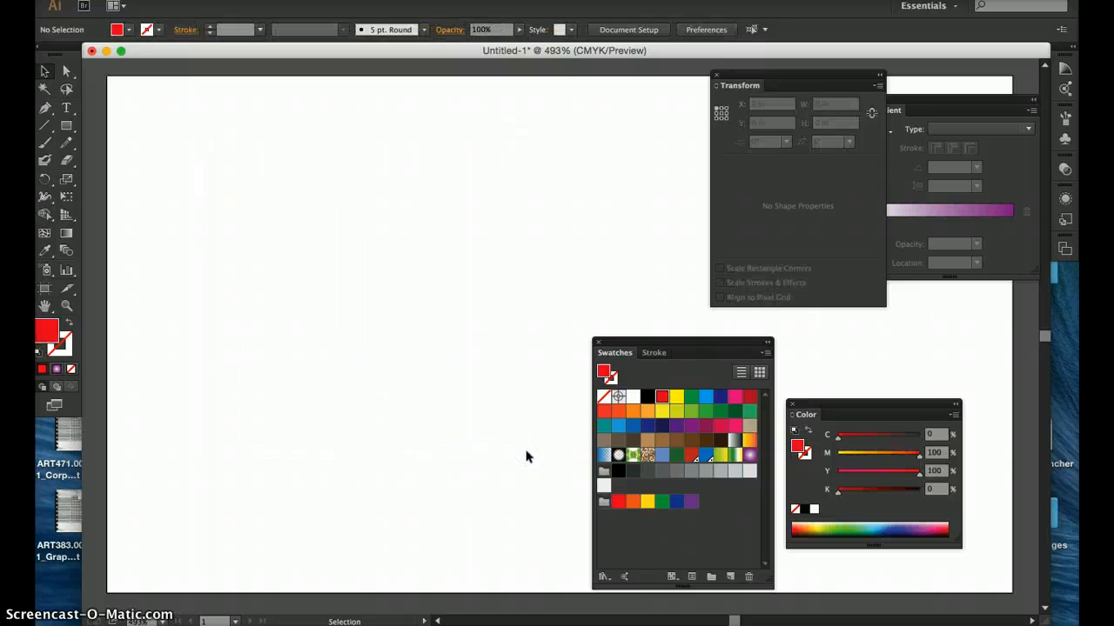
# Draw a short vertical line about 0.13 in long with a black stroke, and a longer one about 0.65 in to its right.
pyautogui.click(47, 126)
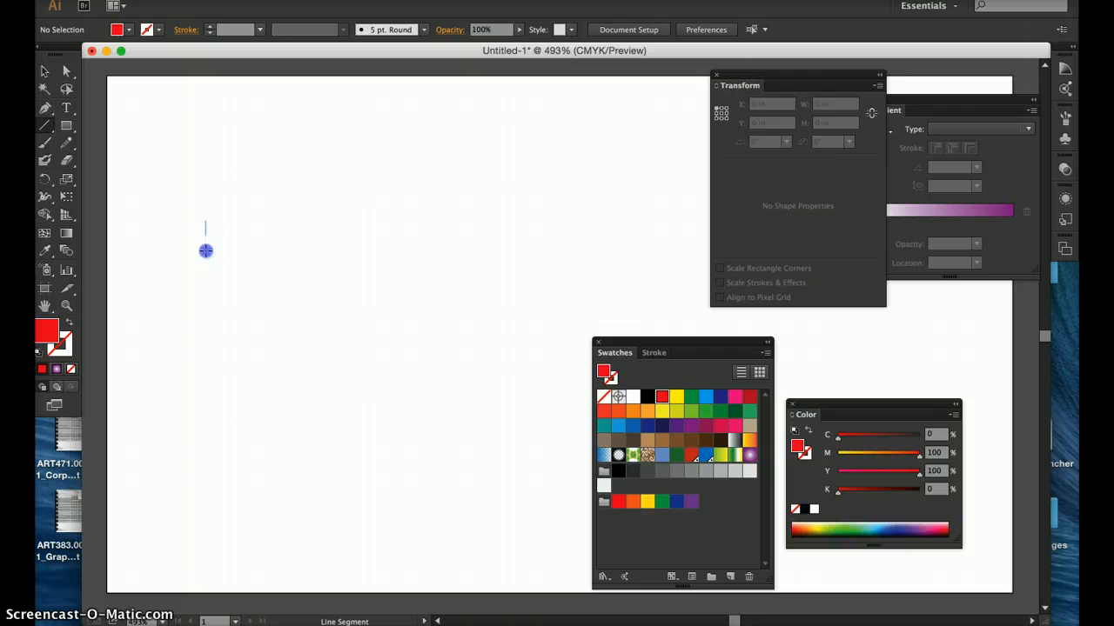
pyautogui.moveTo(205, 250); pyautogui.dragTo(205, 253)
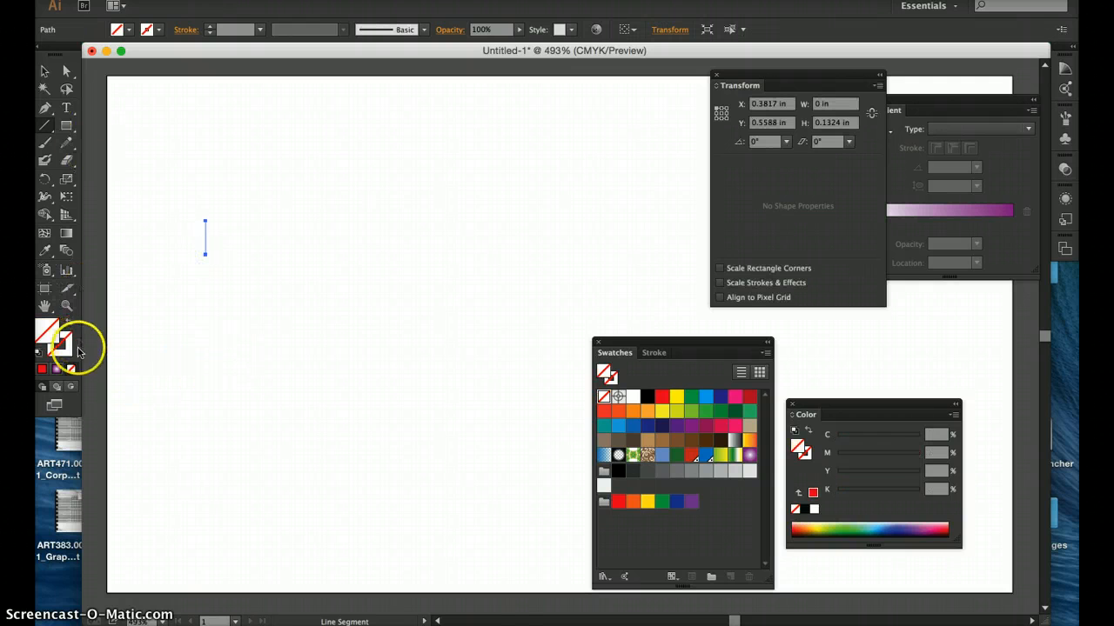
pyautogui.click(635, 401)
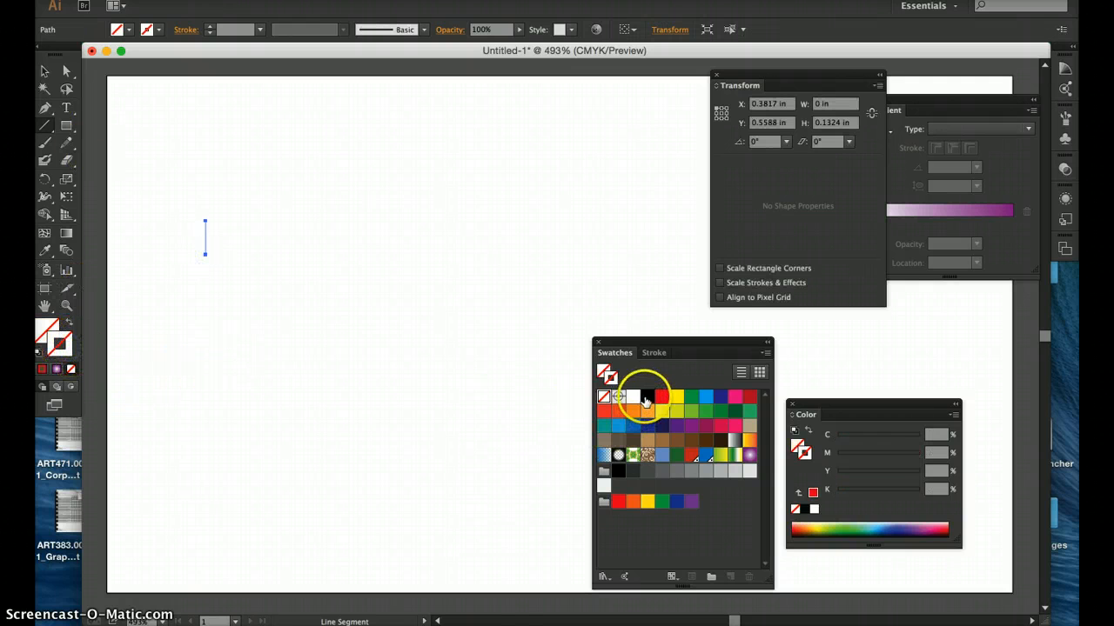
pyautogui.click(645, 401)
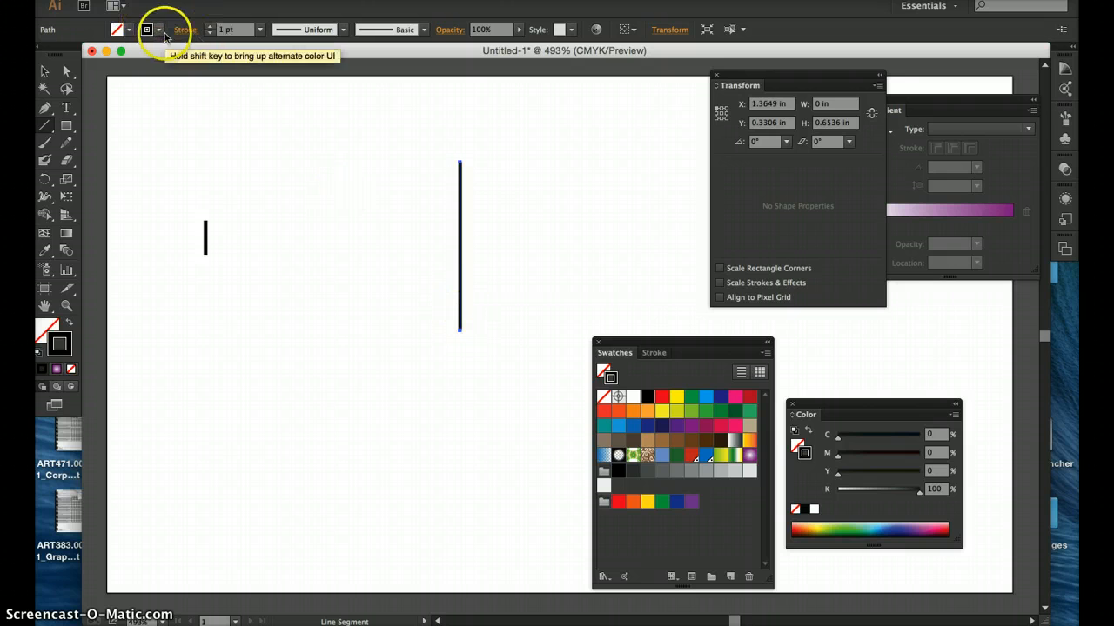
# Set the longer vertical line's stroke weight to 5 pt and deselect the line.
pyautogui.click(209, 30)
pyautogui.click(208, 30)
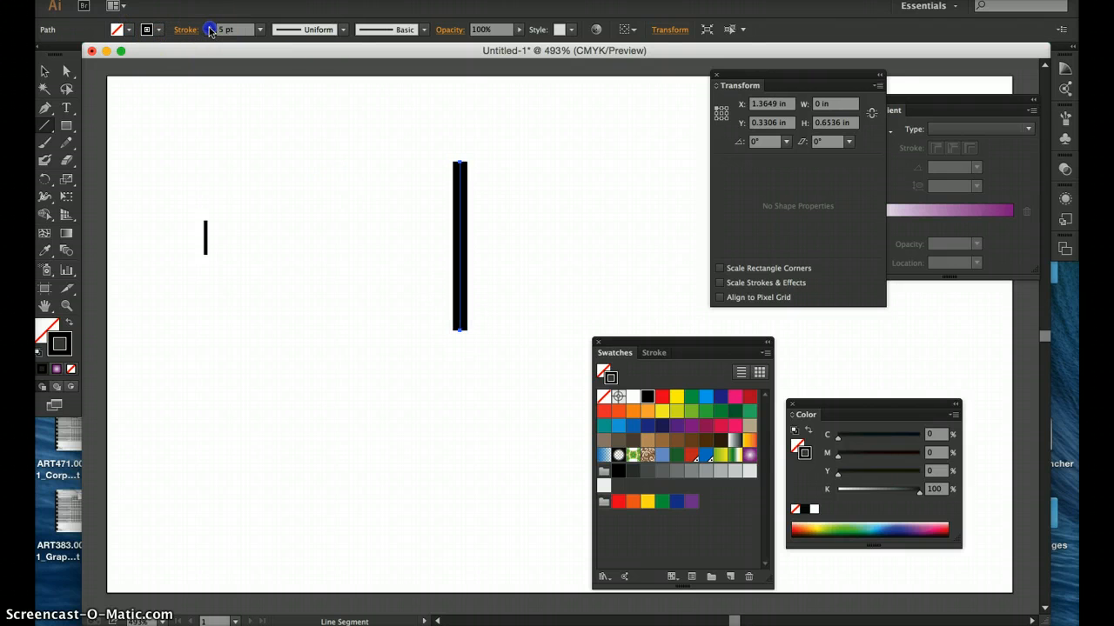
pyautogui.click(45, 71)
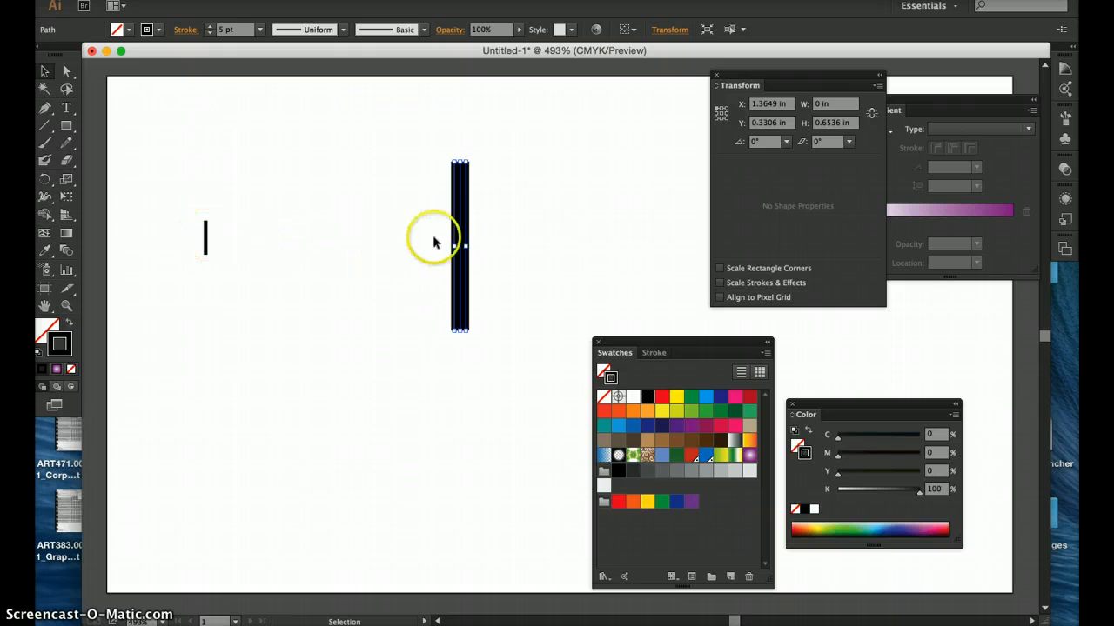
pyautogui.click(179, 172)
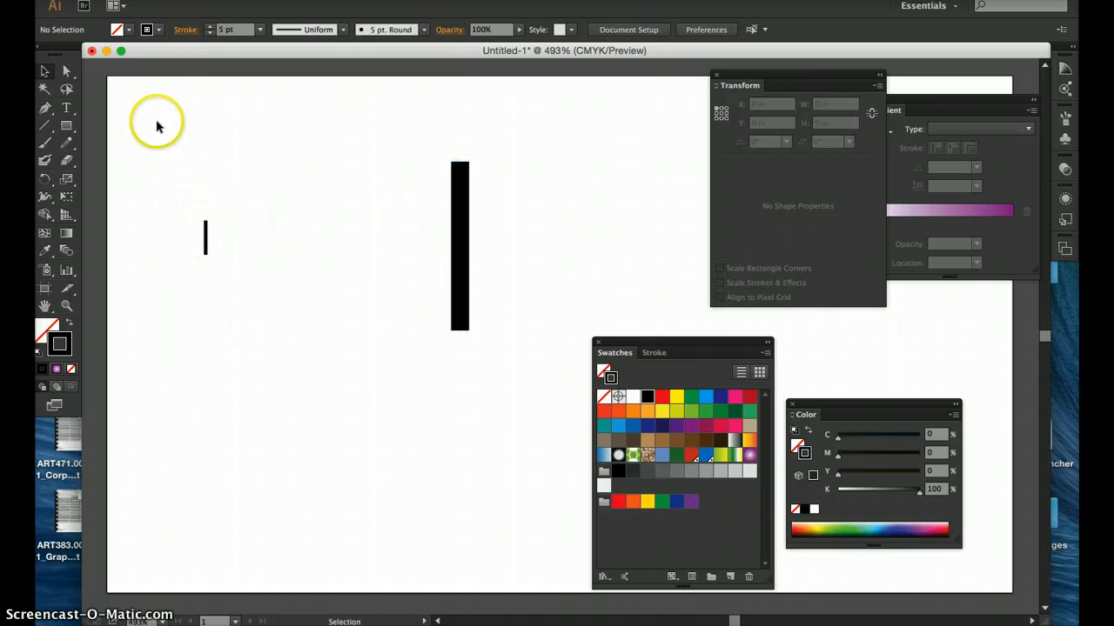
# Blend the short and long vertical lines from top endpoint to top endpoint, using 15 specified steps.
pyautogui.moveTo(216, 200); pyautogui.dragTo(511, 396)
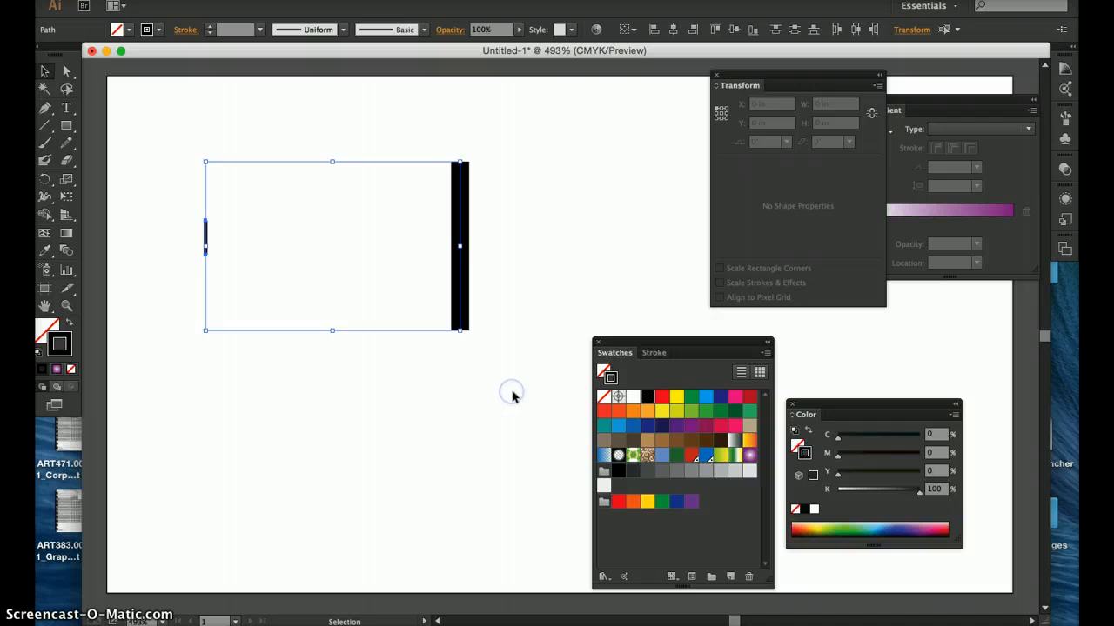
pyautogui.click(65, 251)
pyautogui.doubleClick(63, 253)
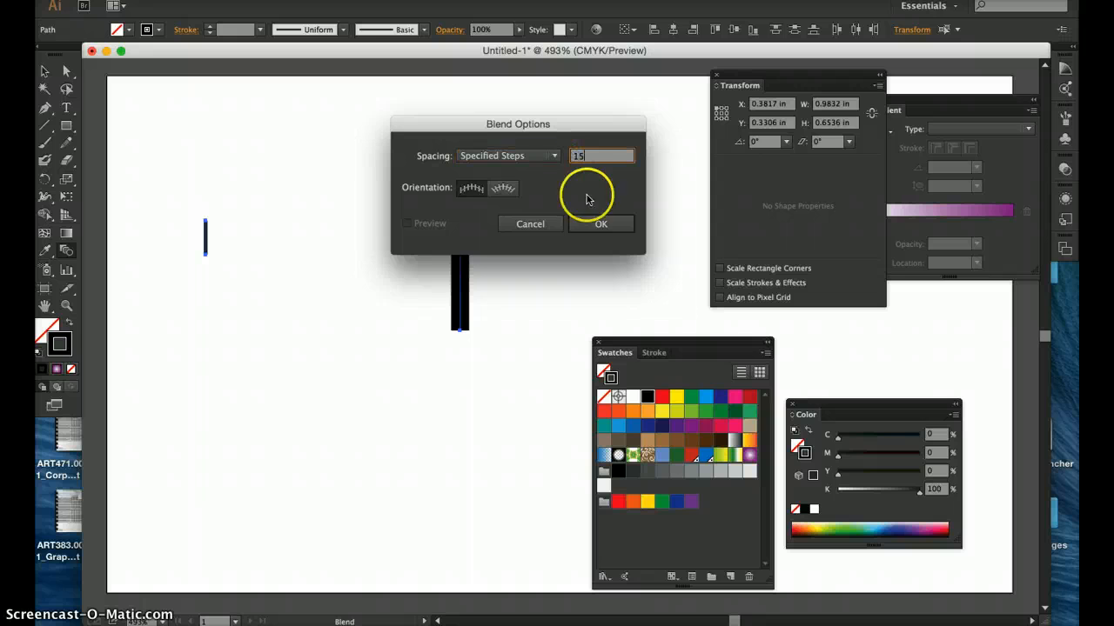
pyautogui.click(607, 224)
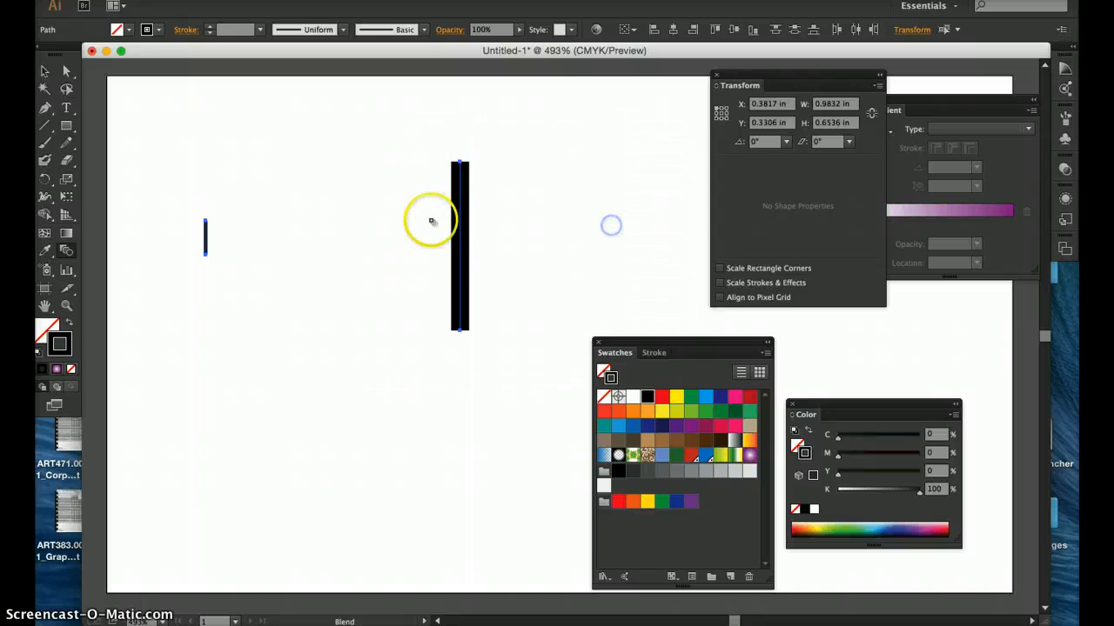
pyautogui.click(206, 219)
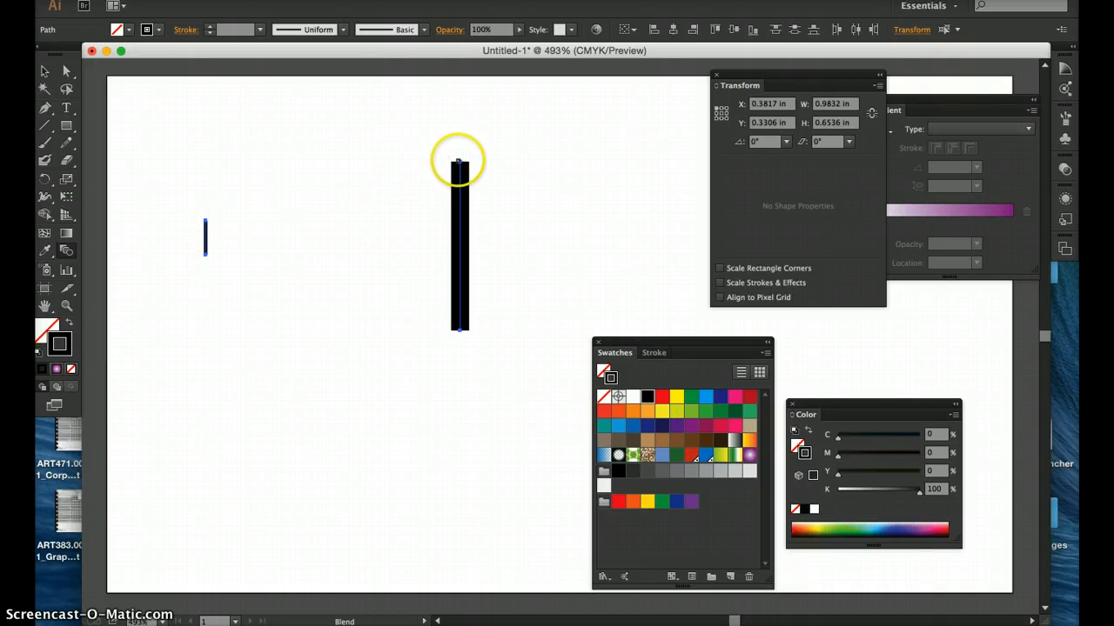
pyautogui.click(460, 162)
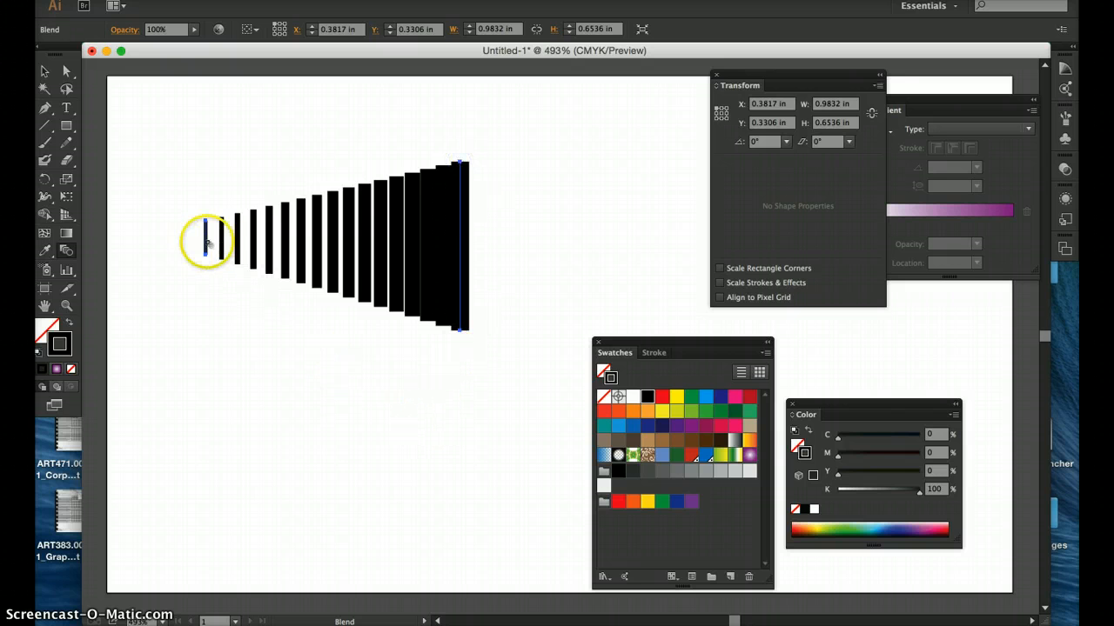
# Change the blend between the short and long vertical lines to 10 specified steps and deselect it.
pyautogui.click(46, 73)
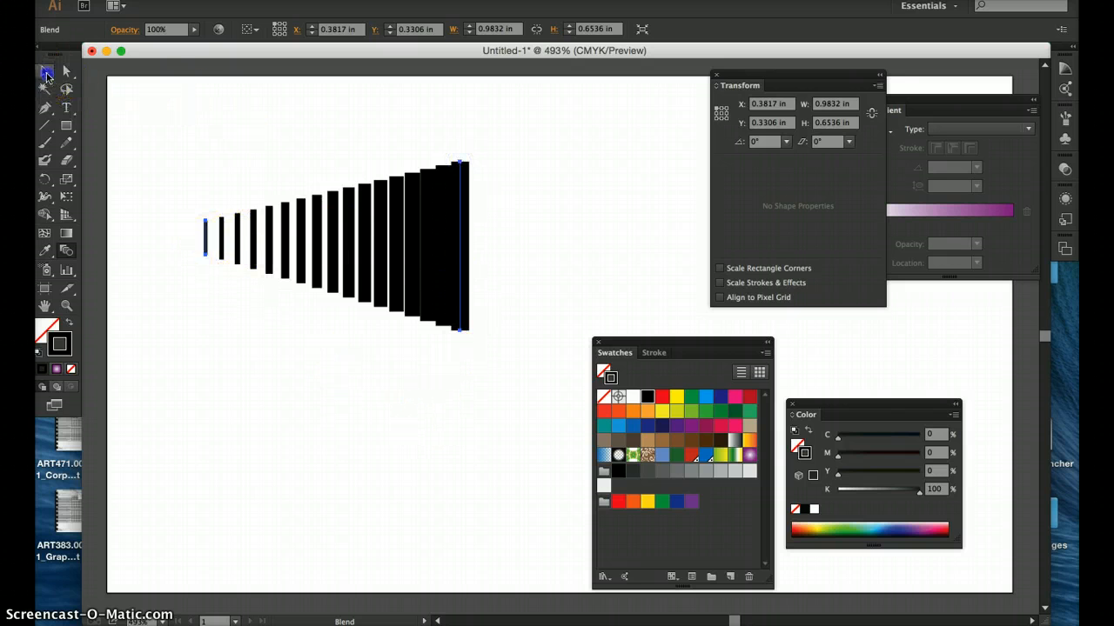
pyautogui.doubleClick(65, 252)
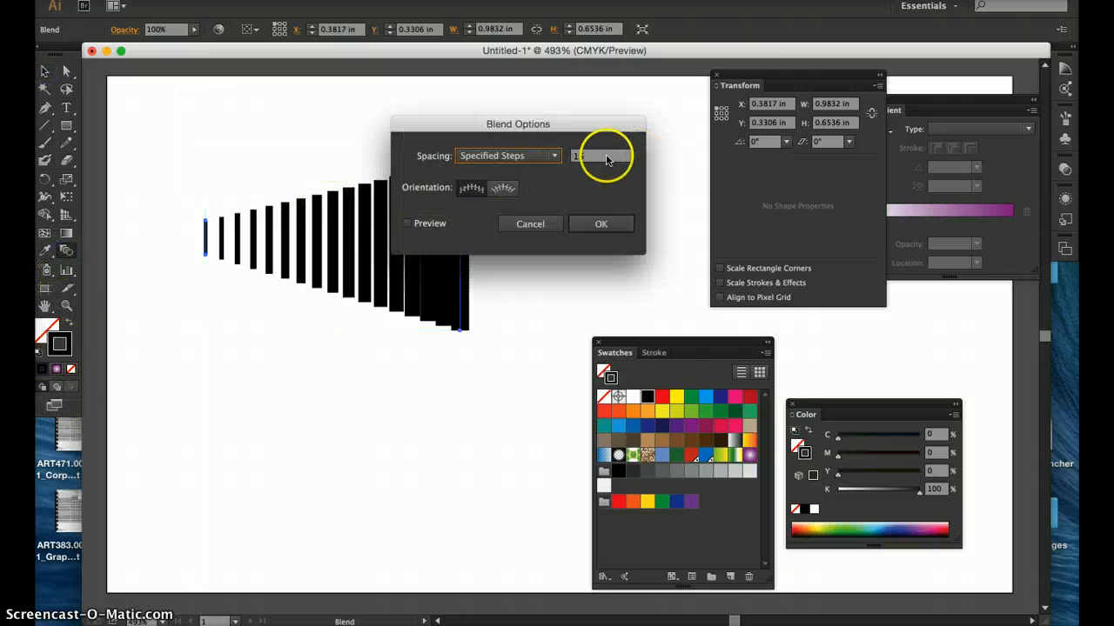
pyautogui.write('10')
pyautogui.click(595, 223)
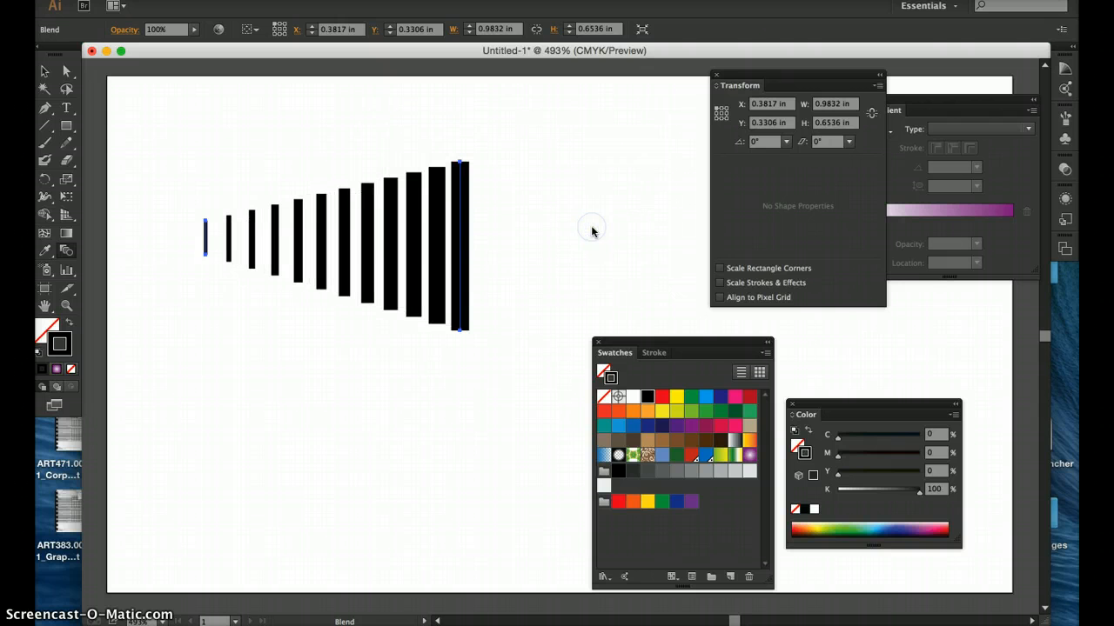
pyautogui.click(45, 70)
pyautogui.click(158, 127)
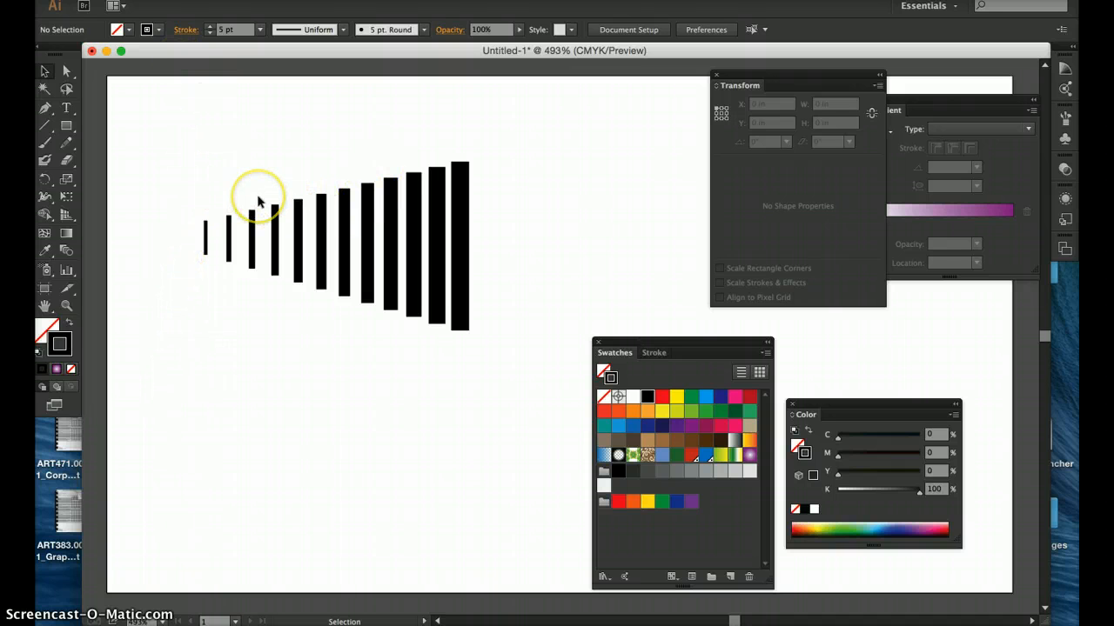
# Delete the whole vertical-line blend and move the Swatches and Color panels away from the drawing area.
pyautogui.moveTo(192, 148); pyautogui.dragTo(503, 378)
pyautogui.press('Delete')
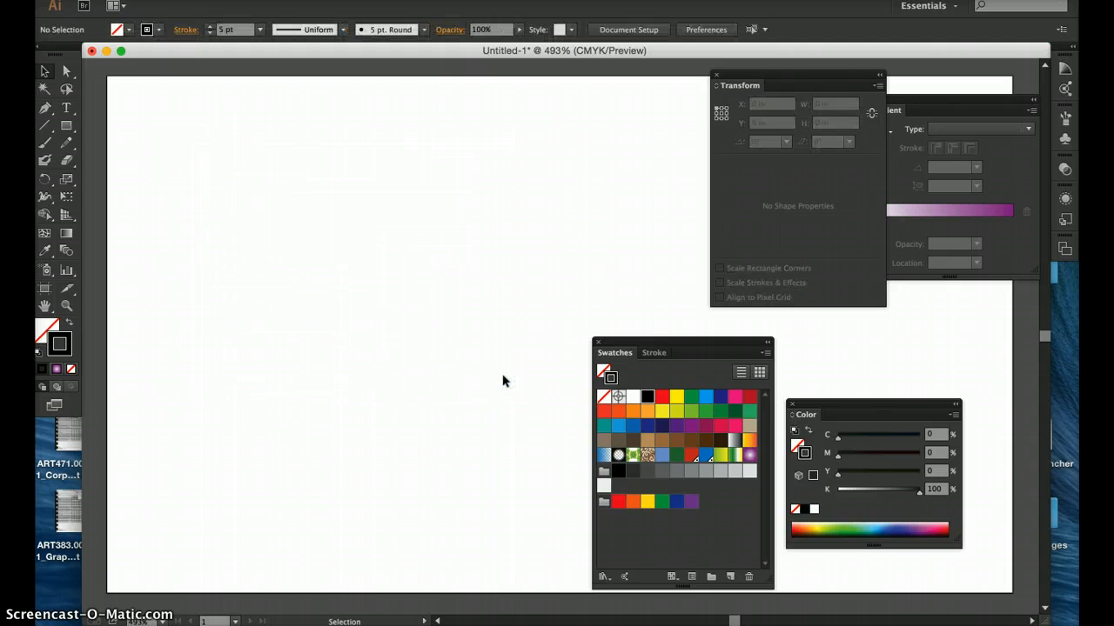
pyautogui.moveTo(674, 345); pyautogui.dragTo(680, 362)
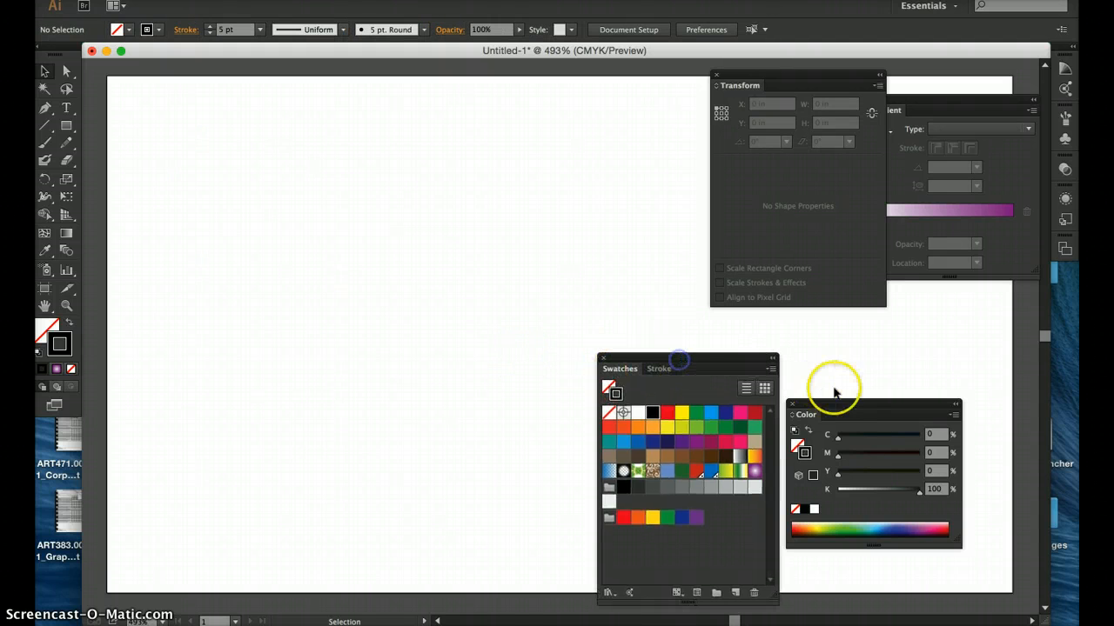
pyautogui.moveTo(857, 406); pyautogui.dragTo(909, 349)
pyautogui.moveTo(726, 366); pyautogui.dragTo(747, 370)
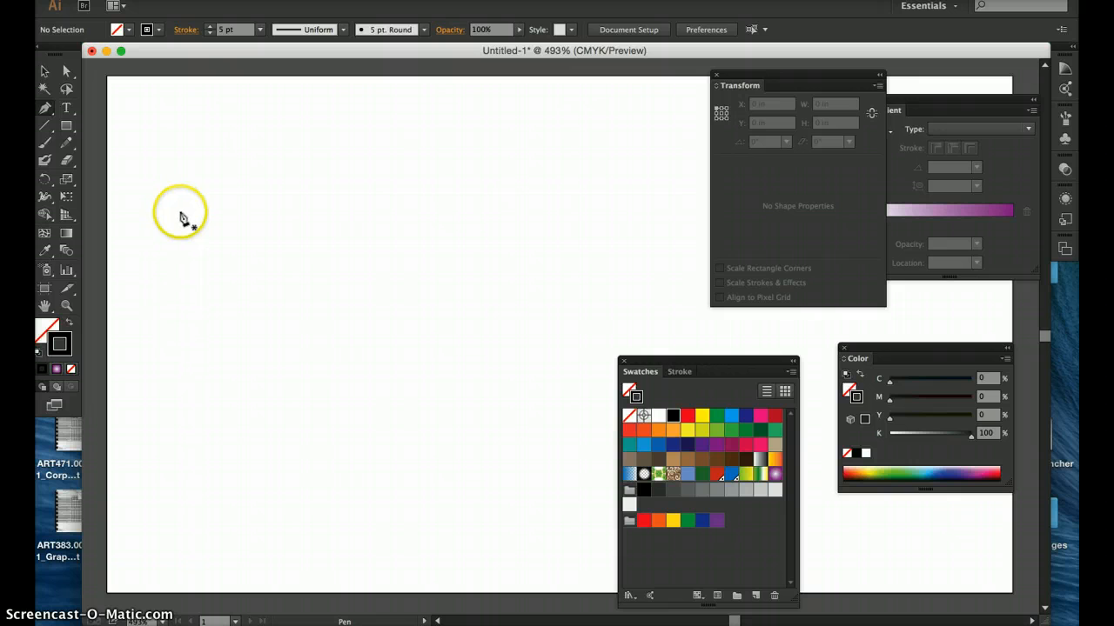
# Draw an open S-shaped wave with the Pen tool across the artboard's upper part, about 1.39 in wide and 0.19 in high.
pyautogui.click(179, 211)
pyautogui.moveTo(285, 171); pyautogui.dragTo(349, 188)
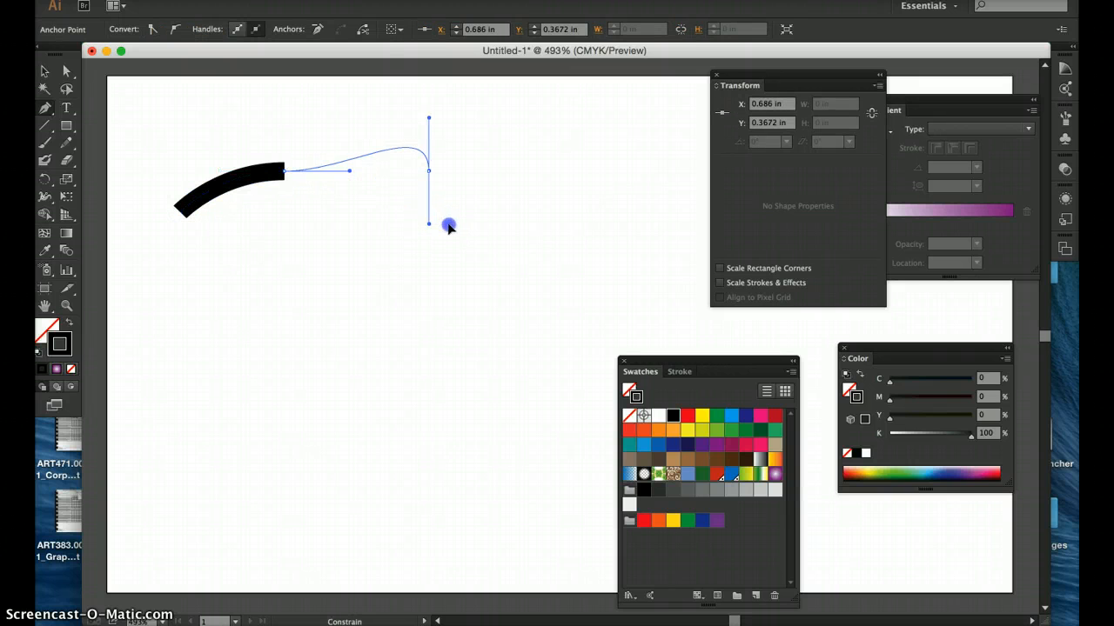
pyautogui.moveTo(448, 226); pyautogui.dragTo(491, 226)
pyautogui.press('super+z')
pyautogui.click(539, 180)
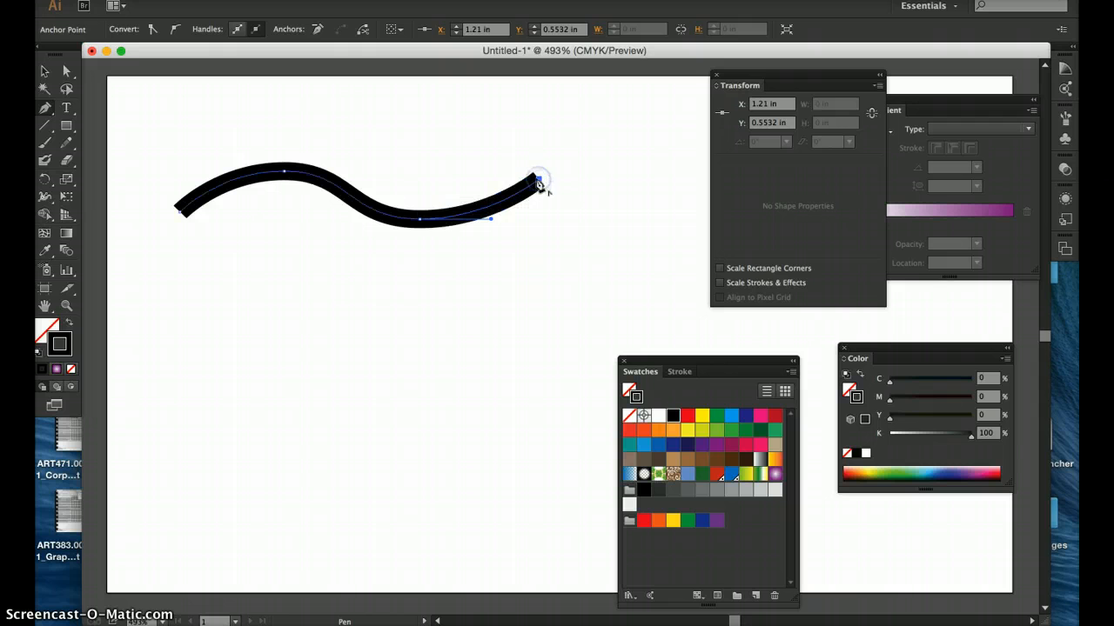
# Colour the wave's stroke orange (C 0, M 50, Y 100, K 0) and deselect it.
pyautogui.click(44, 70)
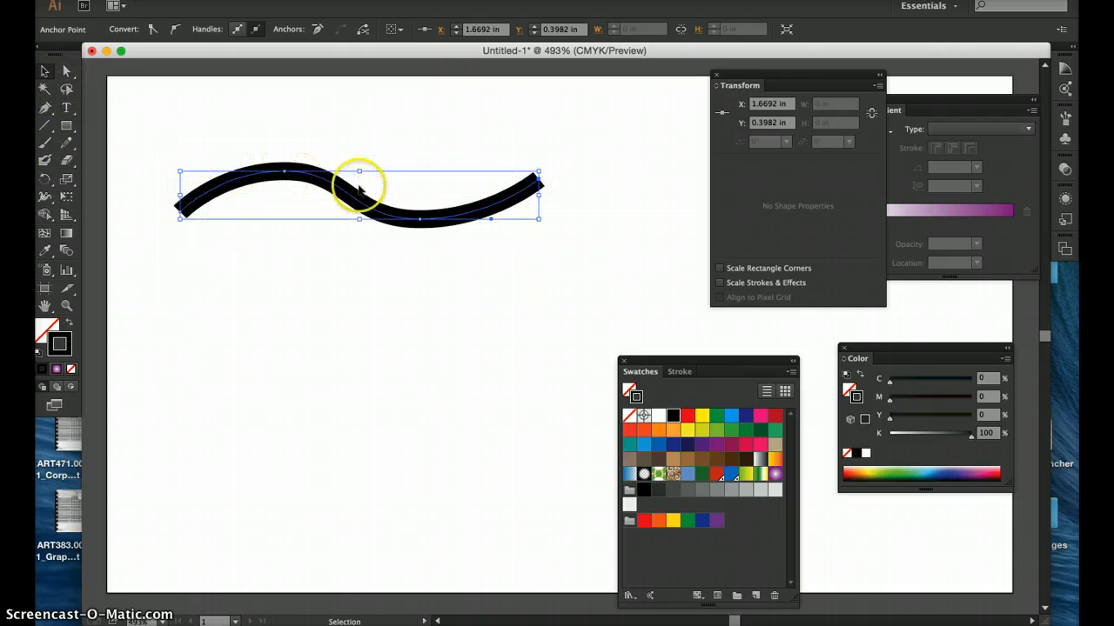
pyautogui.click(654, 430)
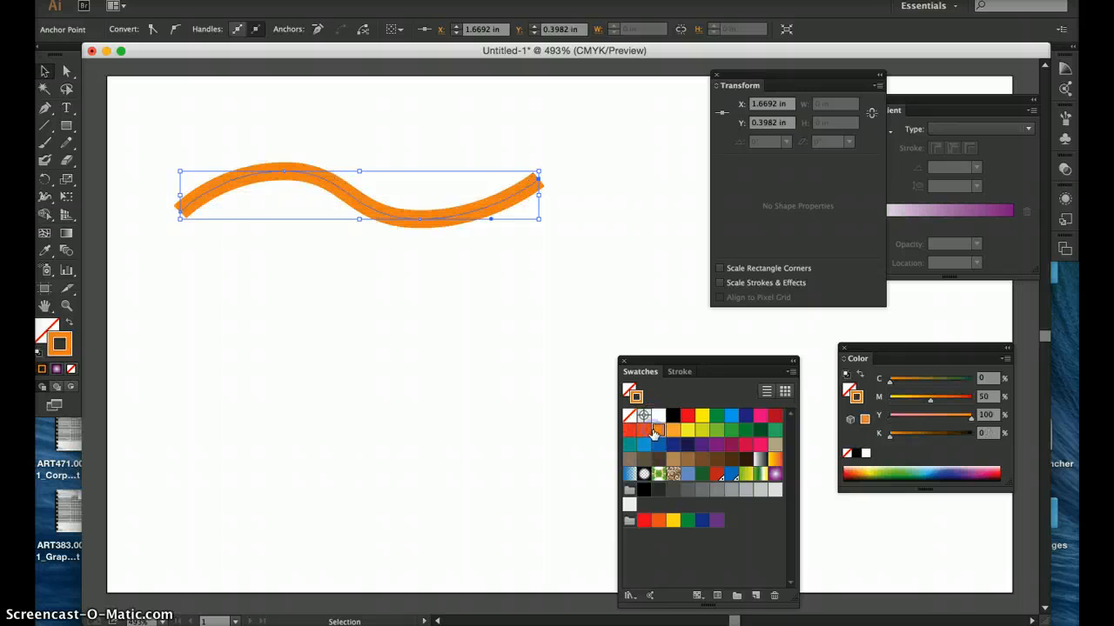
pyautogui.click(368, 337)
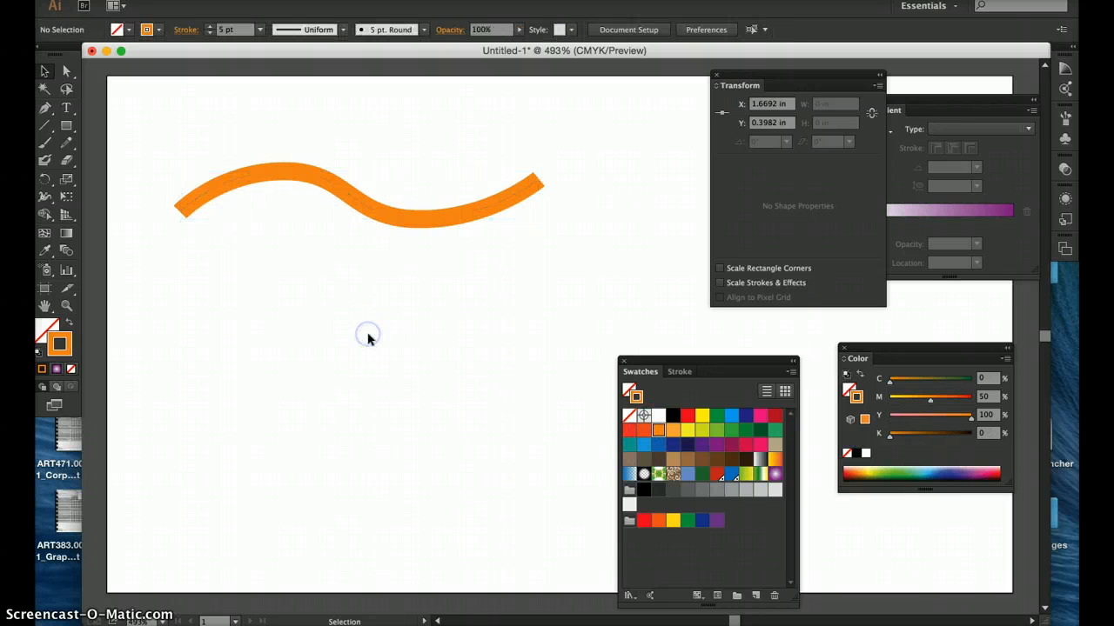
pyautogui.click(404, 223)
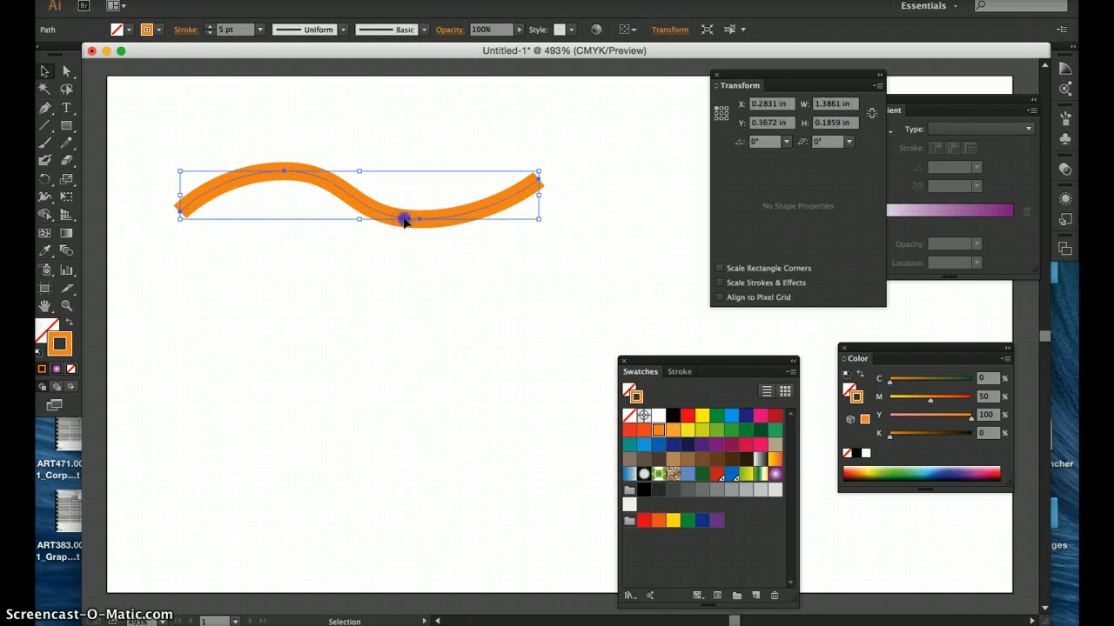
pyautogui.moveTo(403, 221); pyautogui.dragTo(398, 338)
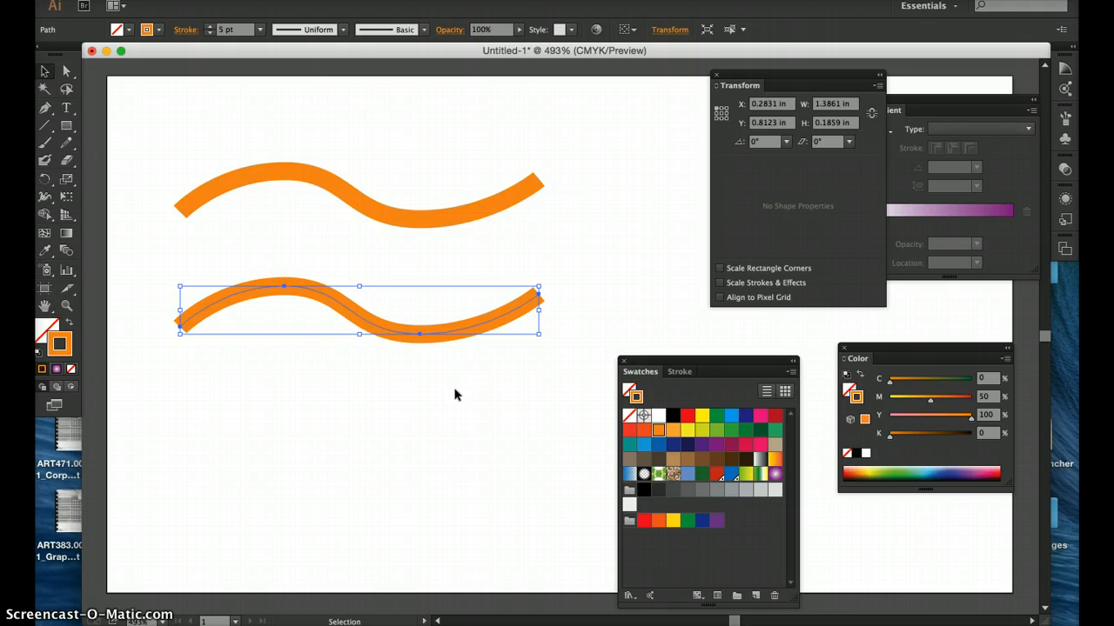
pyautogui.press('super+d')
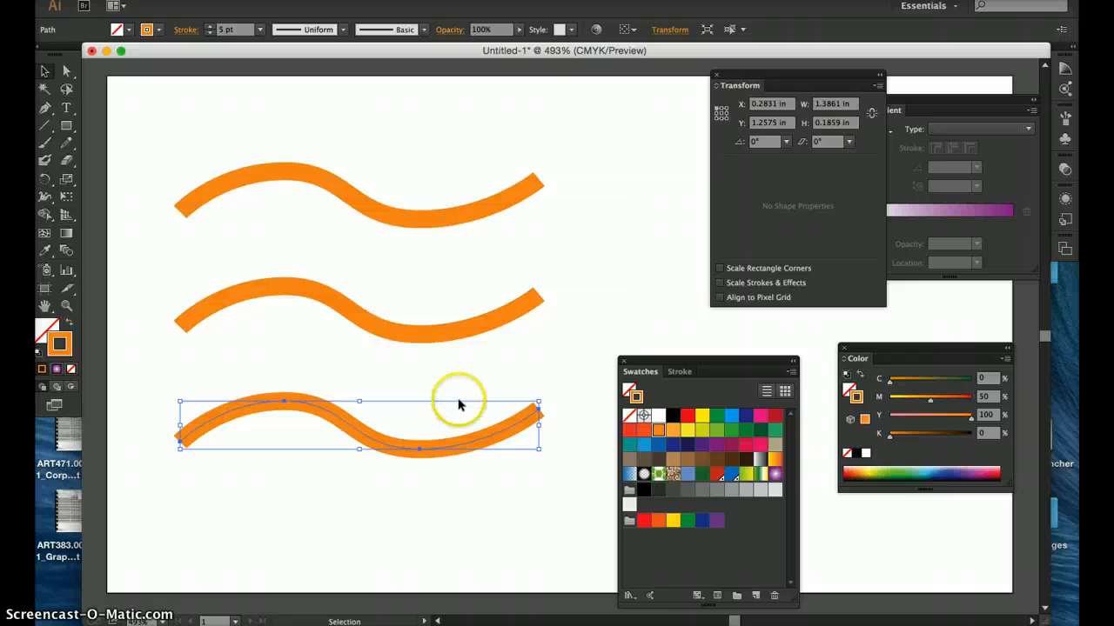
pyautogui.moveTo(550, 476); pyautogui.dragTo(450, 285)
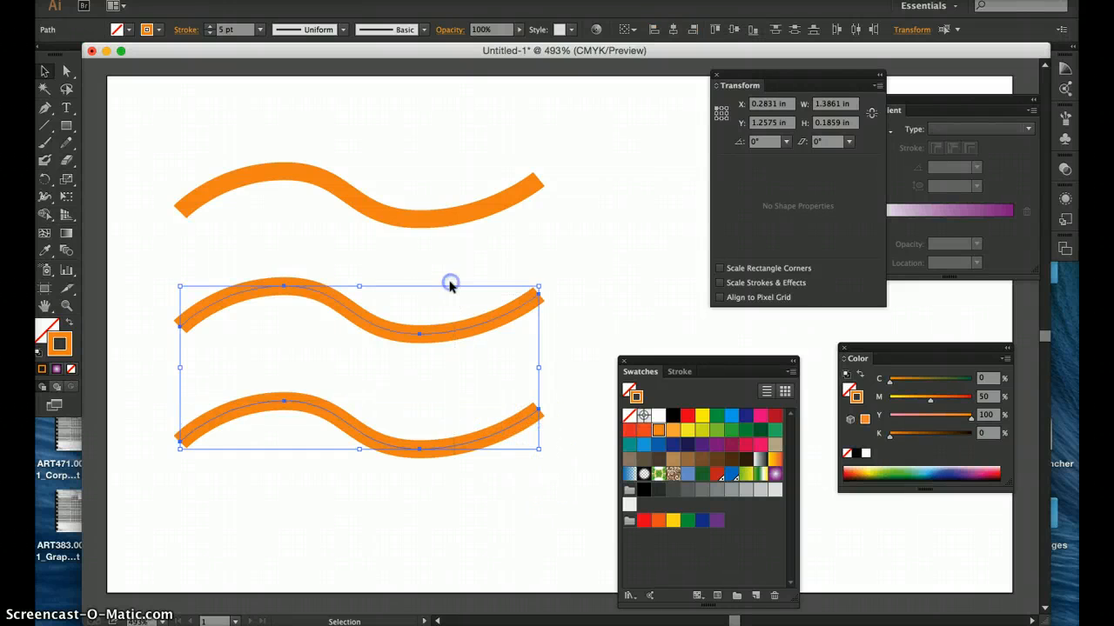
pyautogui.press('Delete')
# Copy the orange wave straight down by about 0.46 in and repeat the copy once to make three evenly spaced waves.
pyautogui.click(457, 219)
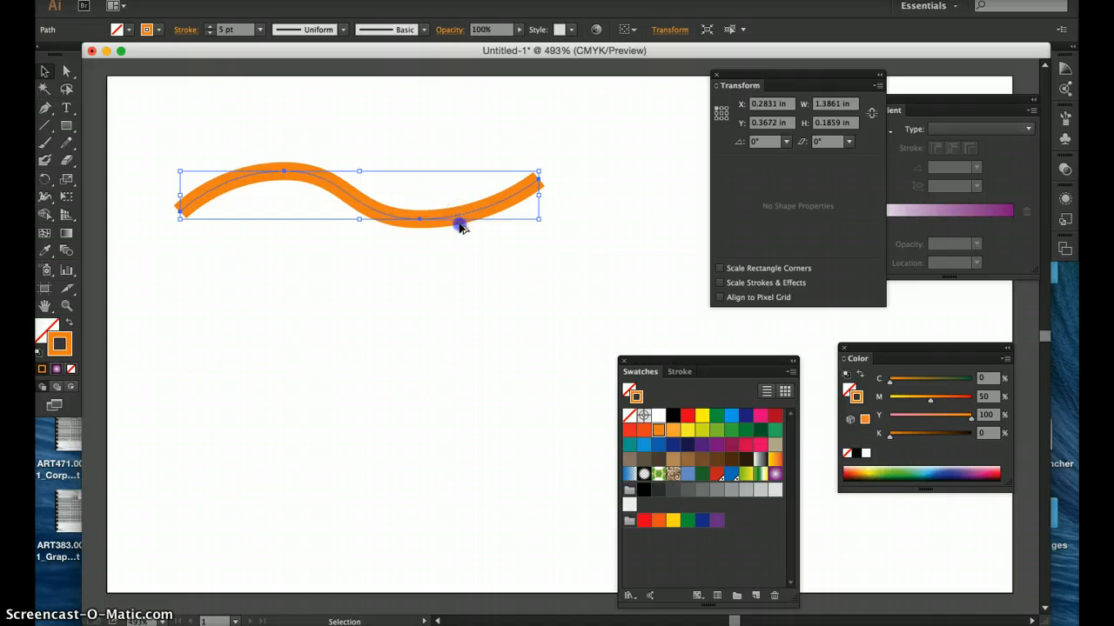
pyautogui.moveTo(460, 226); pyautogui.dragTo(462, 337)
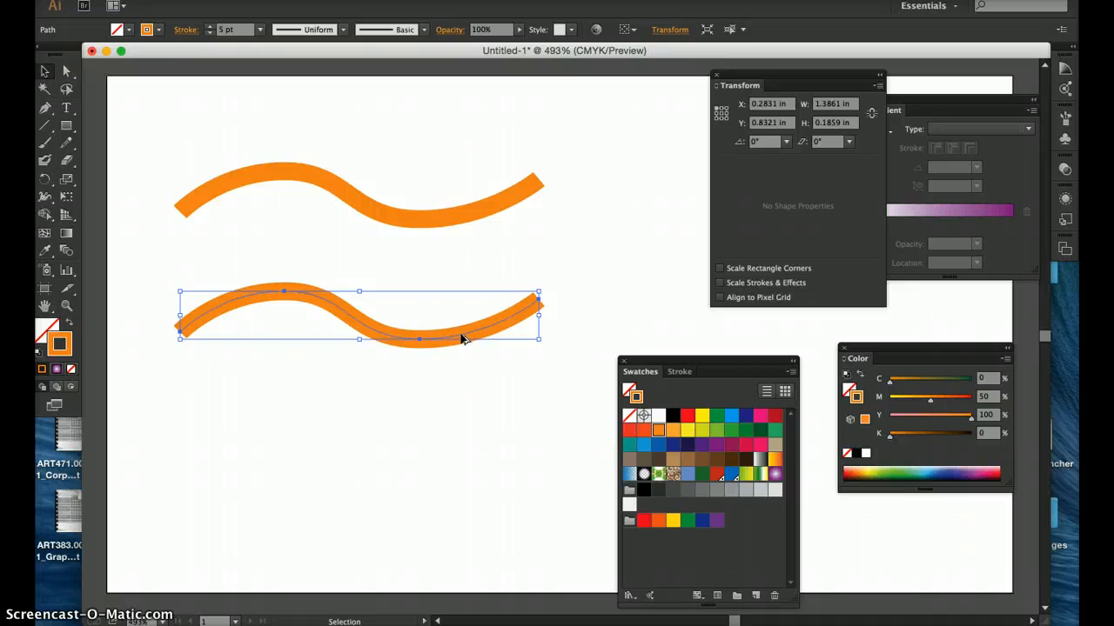
pyautogui.press('super+d')
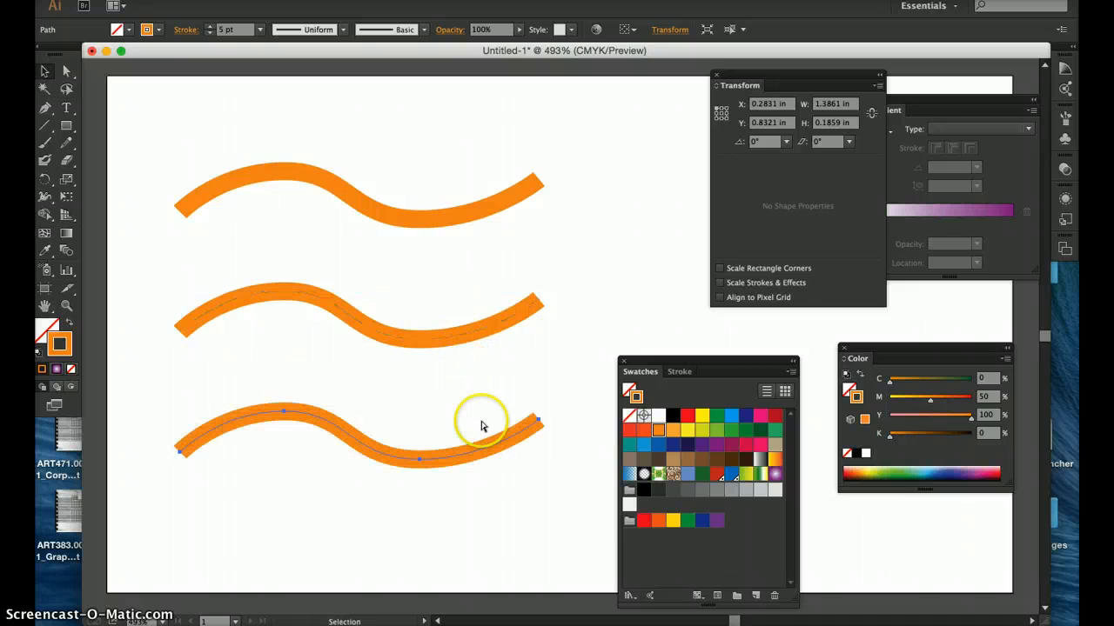
# Recolour the middle wave's stroke white and the lowest wave's stroke red (C 0, M 90, Y 85, K 0), then deselect.
pyautogui.moveTo(537, 283); pyautogui.dragTo(532, 365)
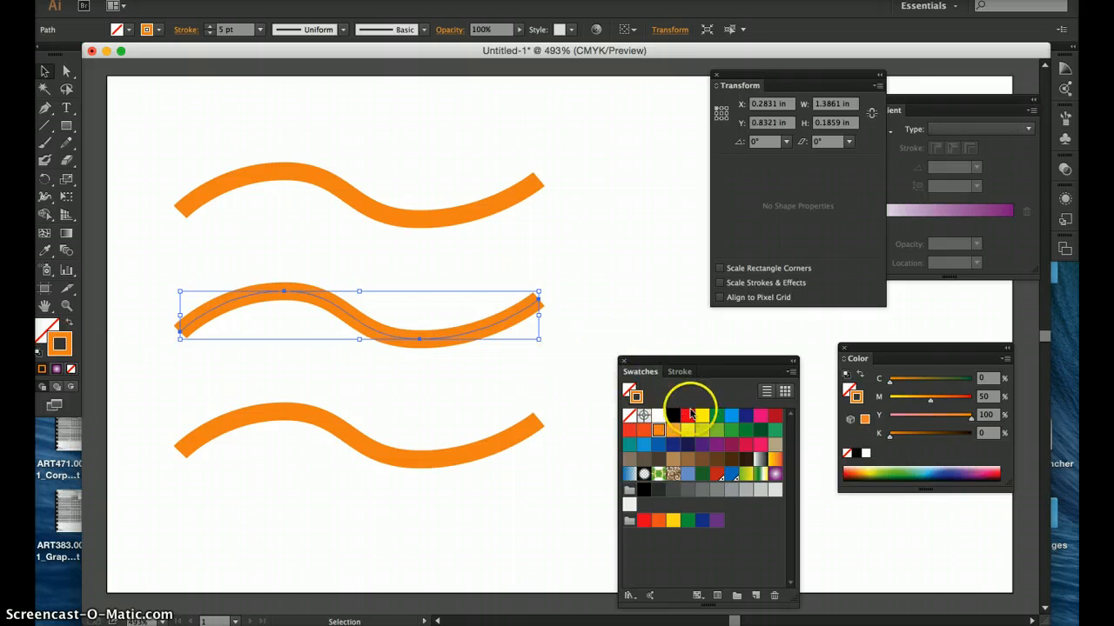
pyautogui.click(658, 416)
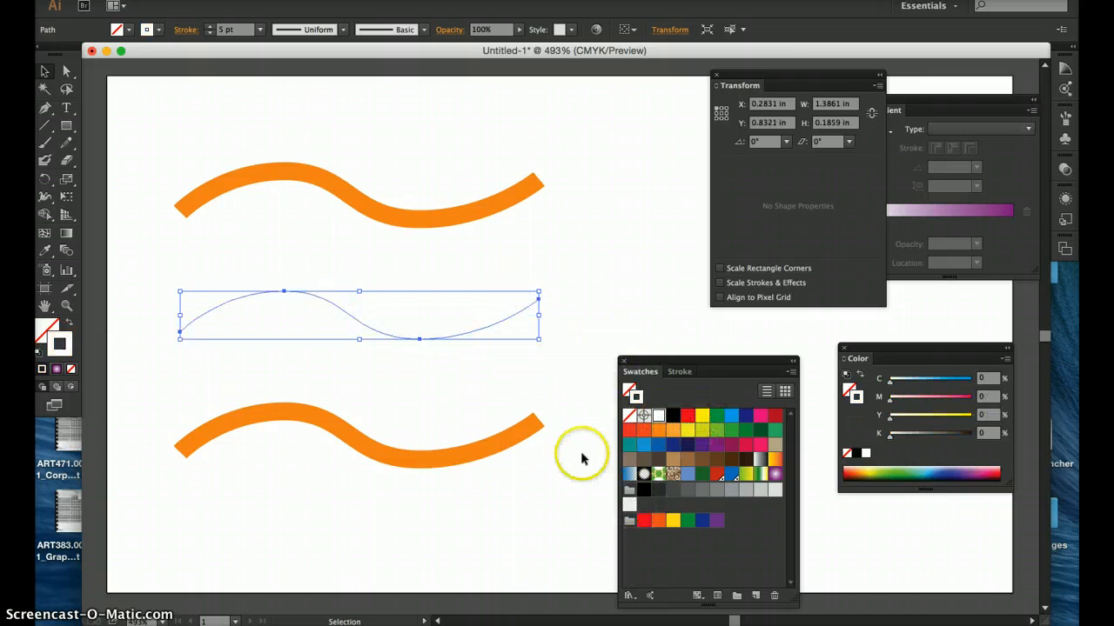
pyautogui.moveTo(509, 476); pyautogui.dragTo(510, 474)
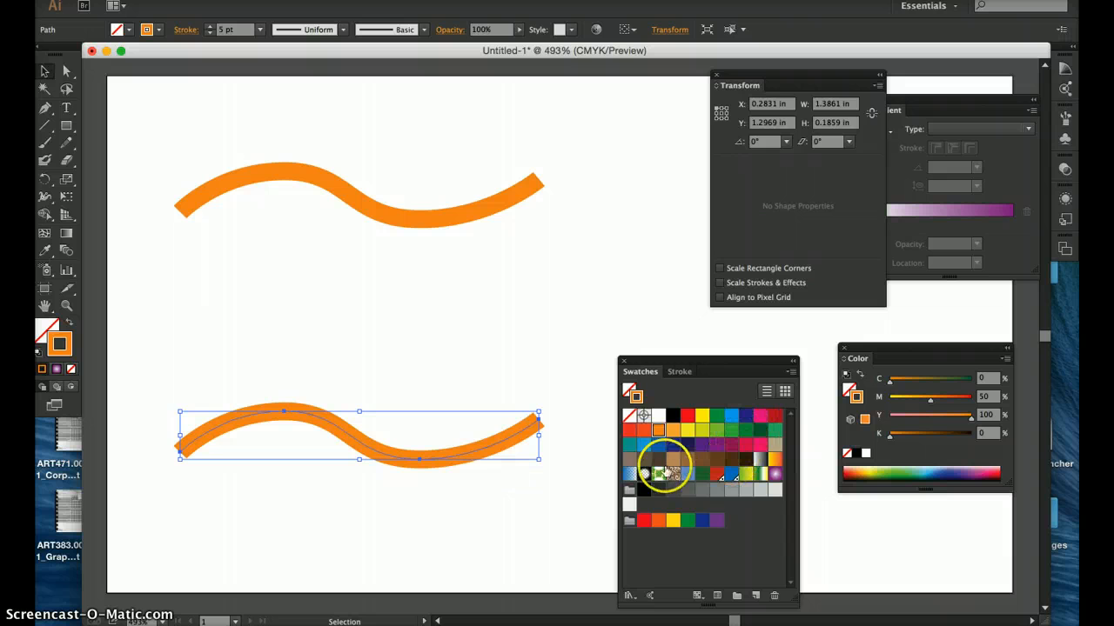
pyautogui.click(629, 430)
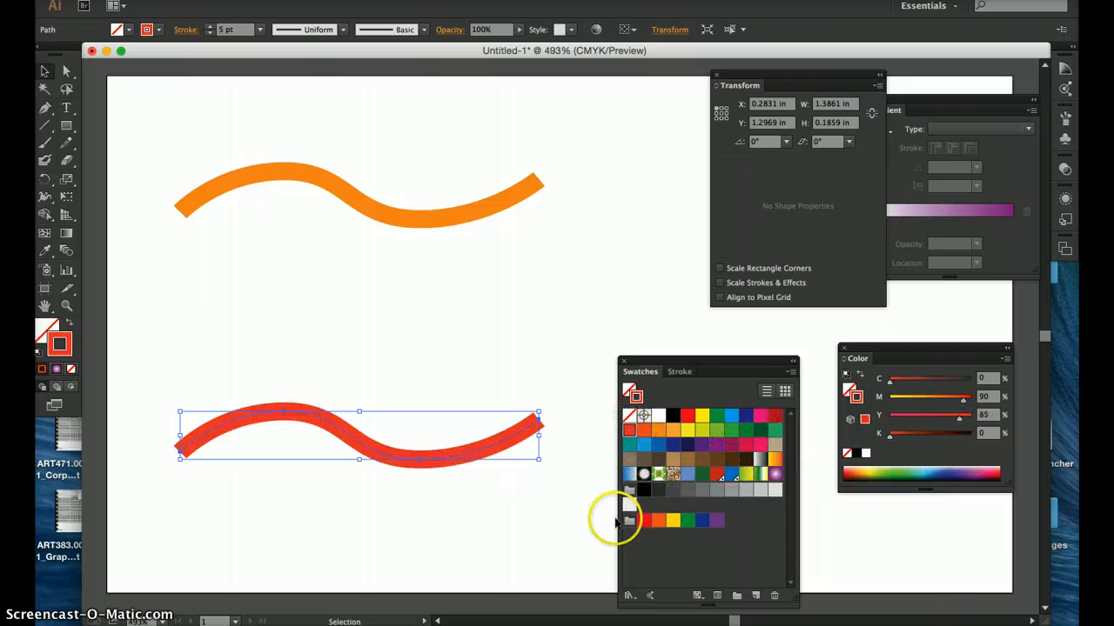
pyautogui.click(503, 315)
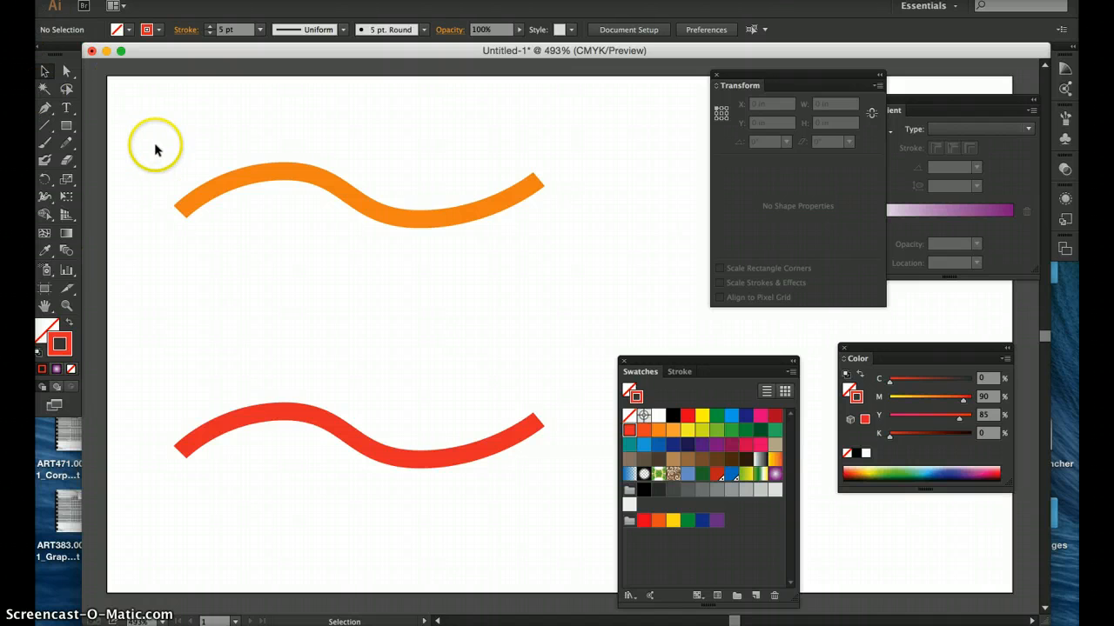
# Blend the orange, white and red waves in order through their left endpoints, using Specified Steps spacing for a smooth transition, and deselect the result.
pyautogui.moveTo(203, 271); pyautogui.dragTo(312, 553)
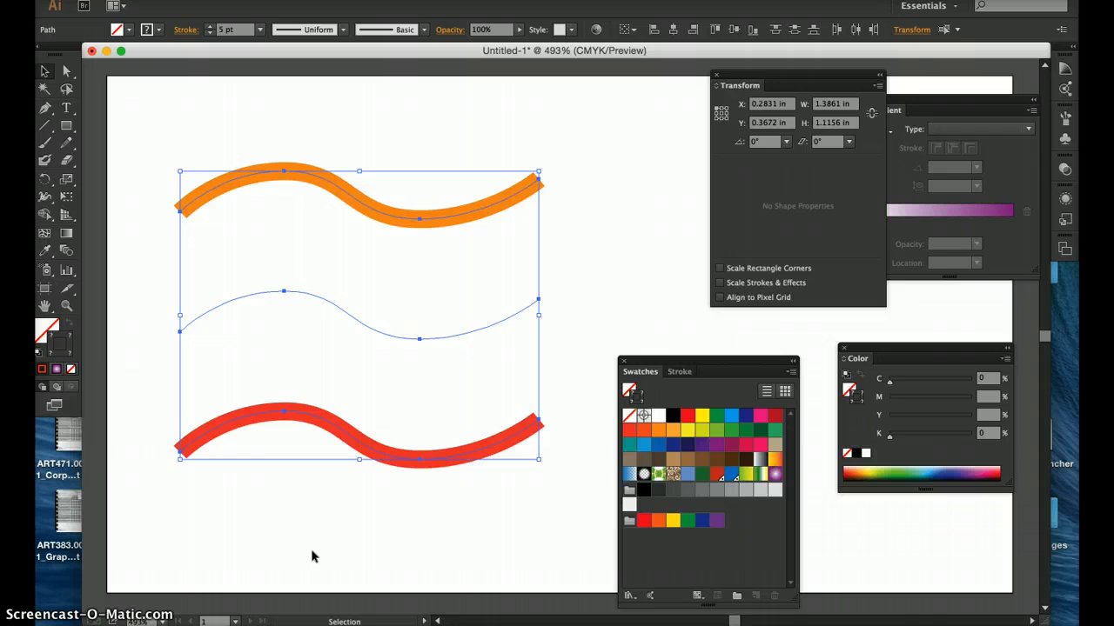
pyautogui.doubleClick(64, 252)
pyautogui.doubleClick(585, 157)
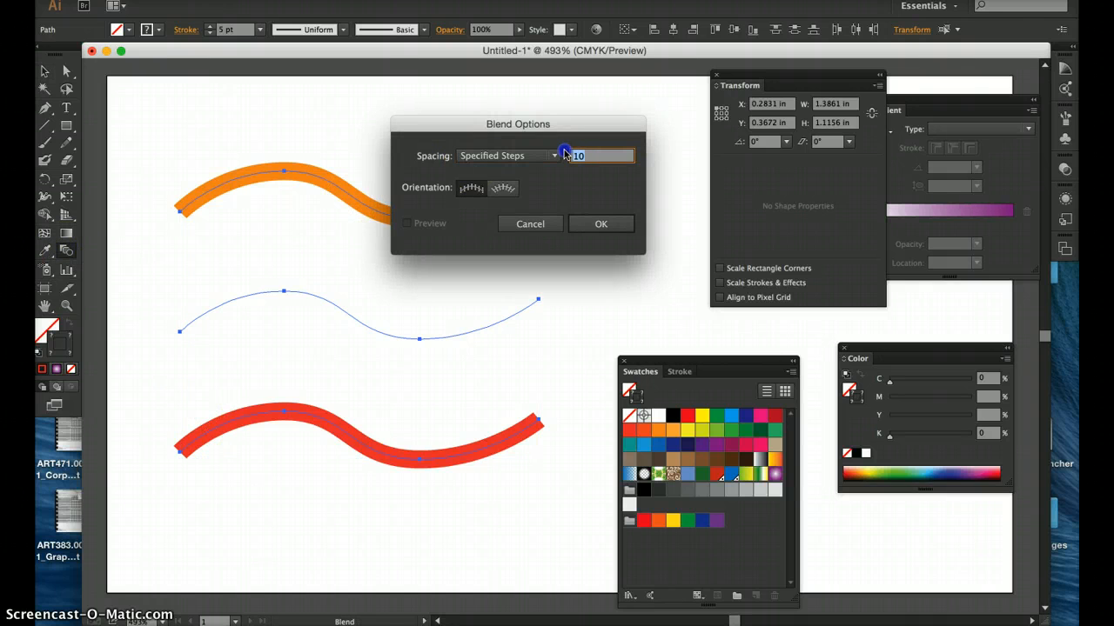
pyautogui.click(599, 223)
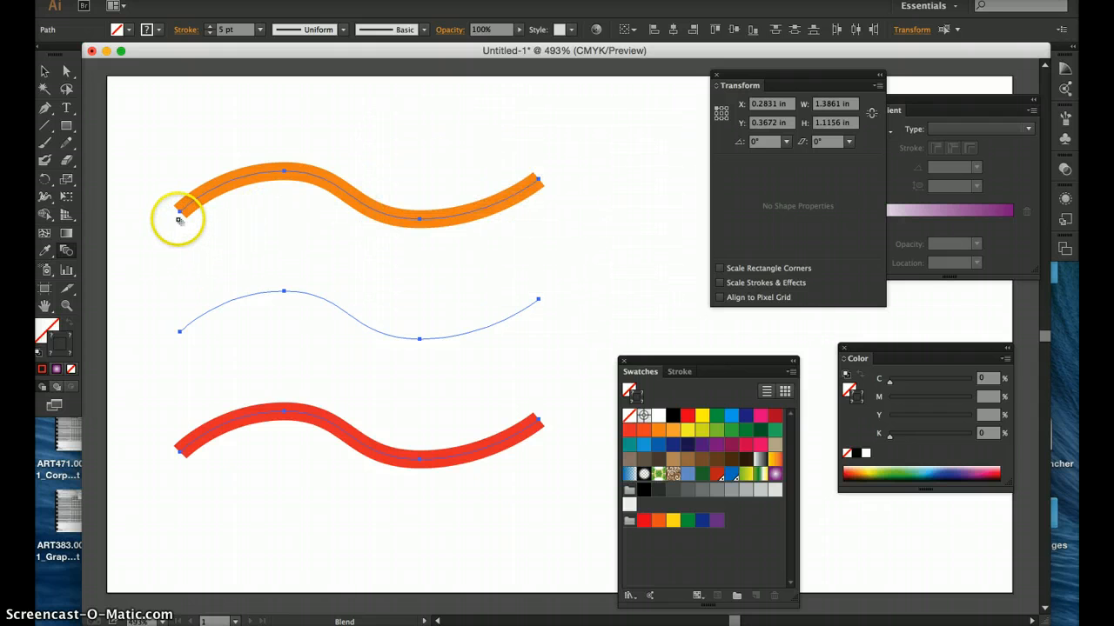
pyautogui.click(180, 332)
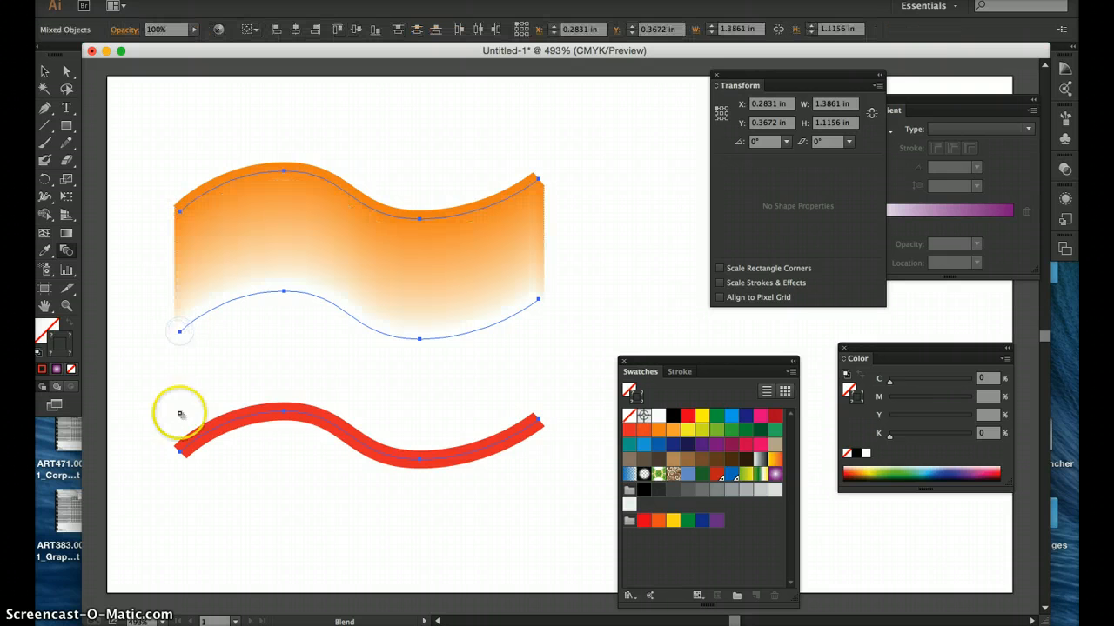
pyautogui.click(178, 451)
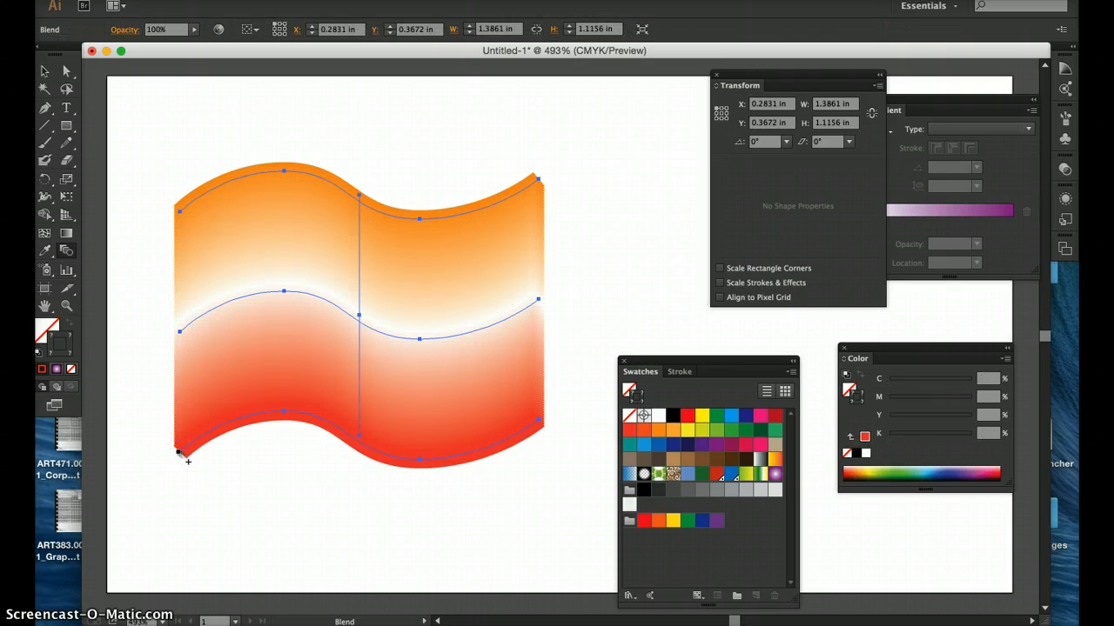
pyautogui.click(45, 71)
pyautogui.click(151, 104)
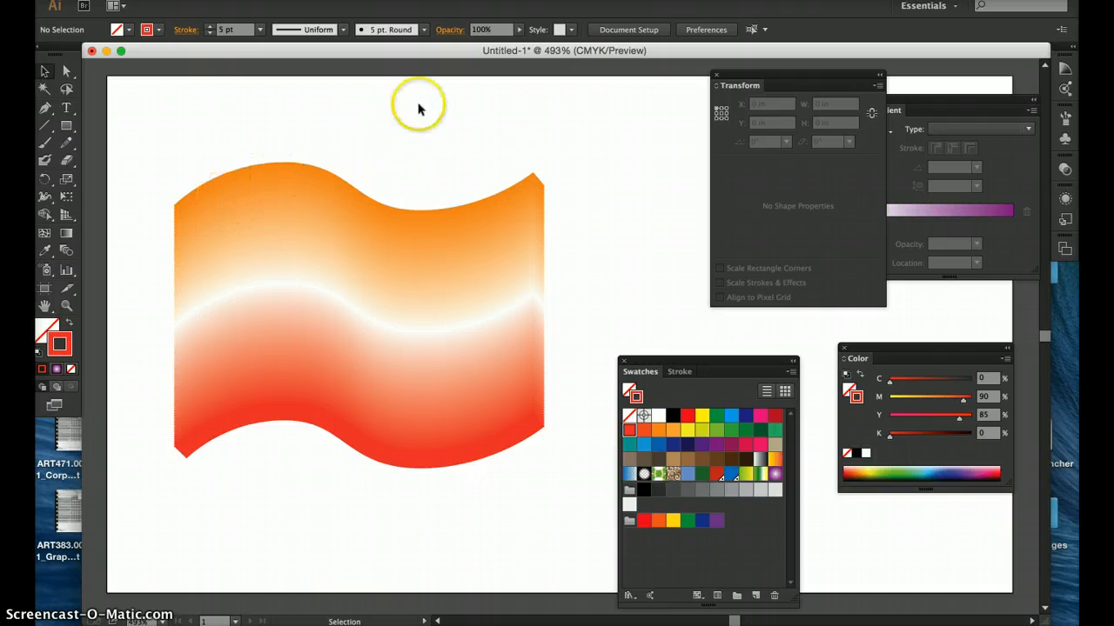
# Draw a rectangle about 0.50 by 0.39 in below the wave blend, with no stroke and the green-white-yellow linear gradient swatch as fill.
pyautogui.scroll(-3, 249, 249)
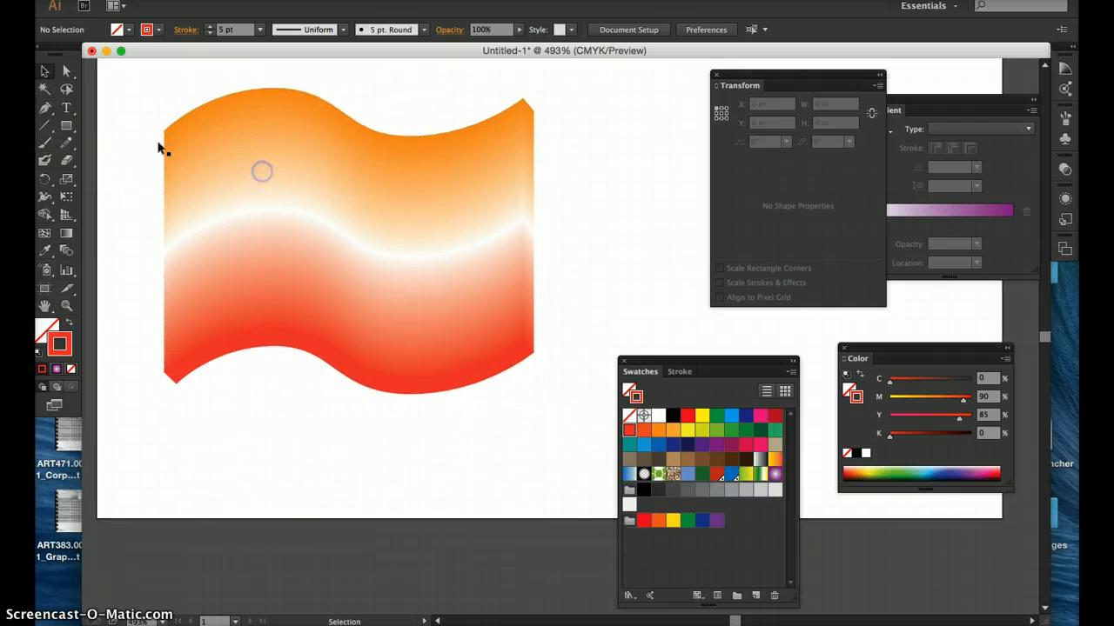
pyautogui.click(67, 126)
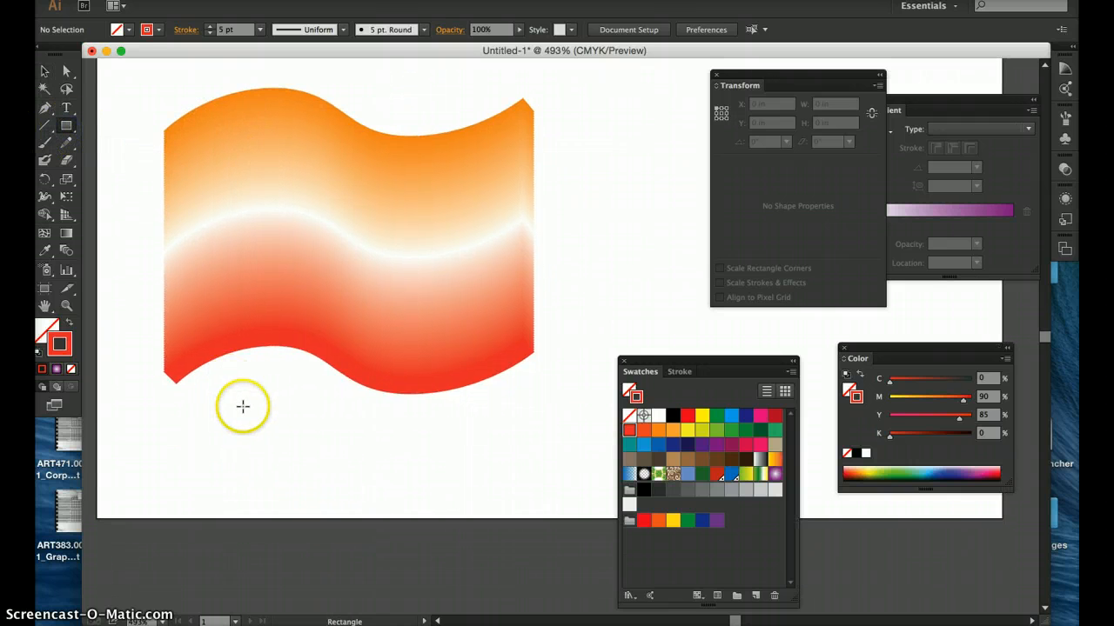
pyautogui.moveTo(326, 527); pyautogui.dragTo(373, 509)
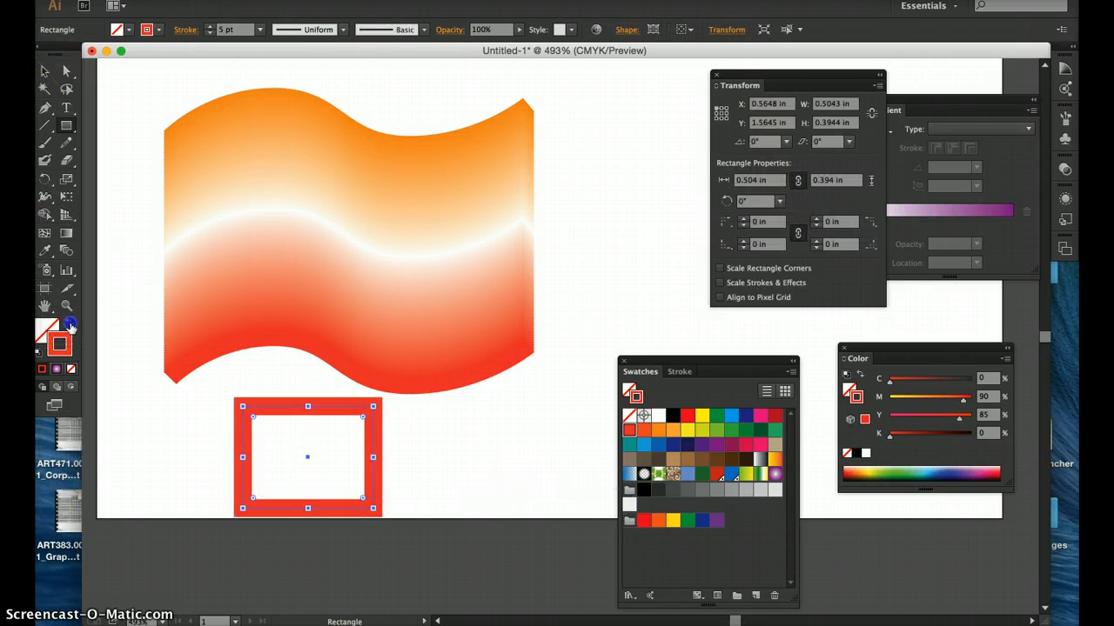
pyautogui.click(70, 324)
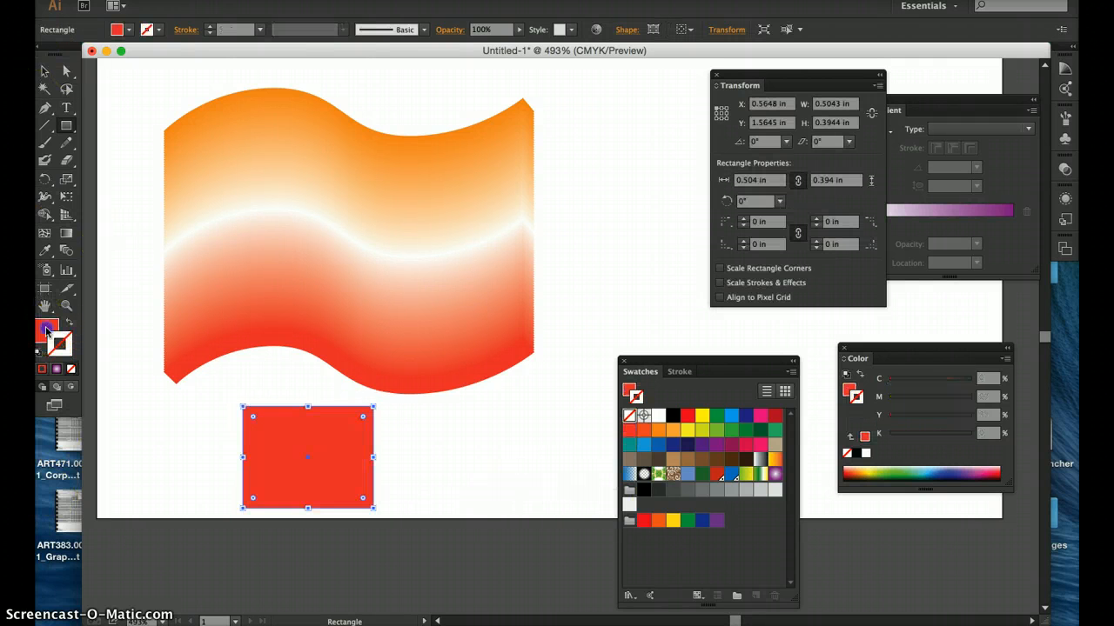
pyautogui.click(760, 477)
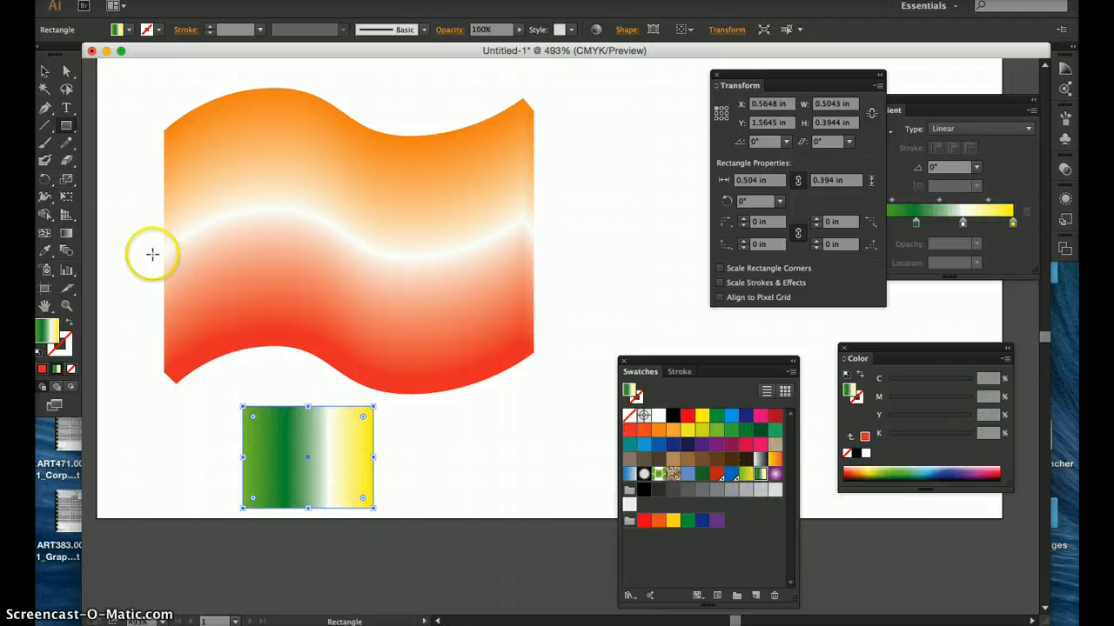
# Redirect the rectangle's linear gradient several times with the Gradient tool, ending at an angle of about -77.3°, and deselect it.
pyautogui.click(67, 241)
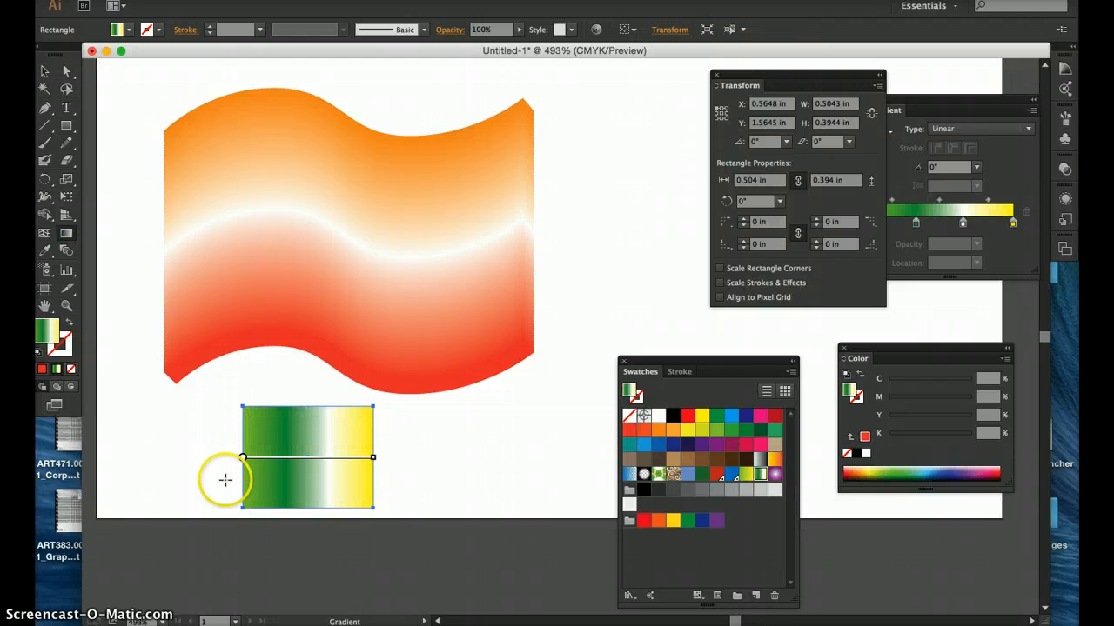
pyautogui.moveTo(215, 423); pyautogui.dragTo(419, 500)
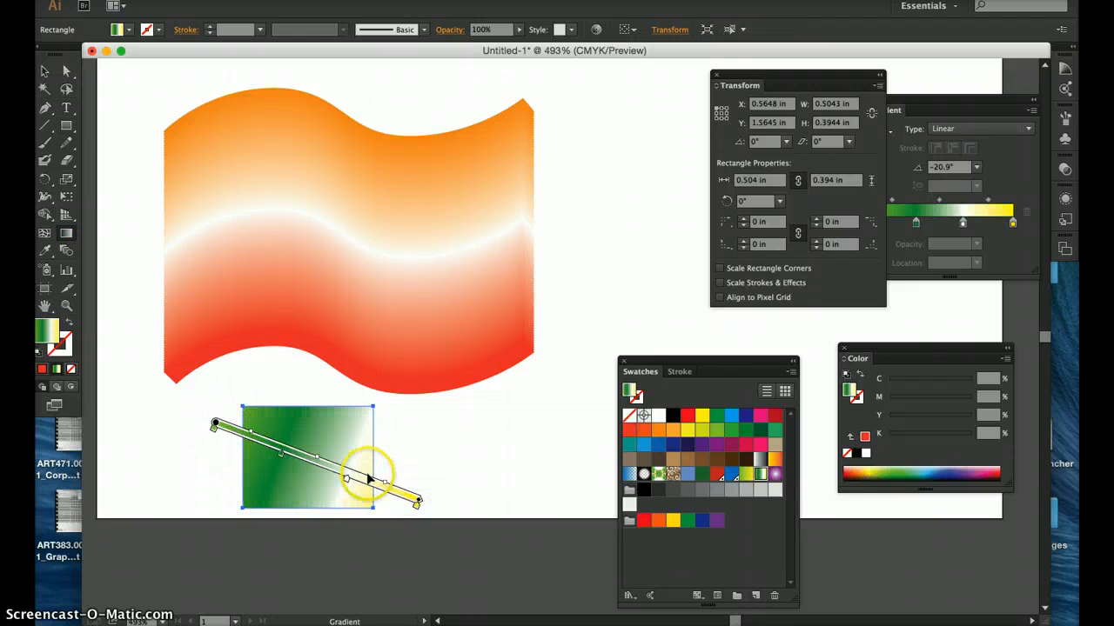
pyautogui.moveTo(405, 460); pyautogui.dragTo(147, 452)
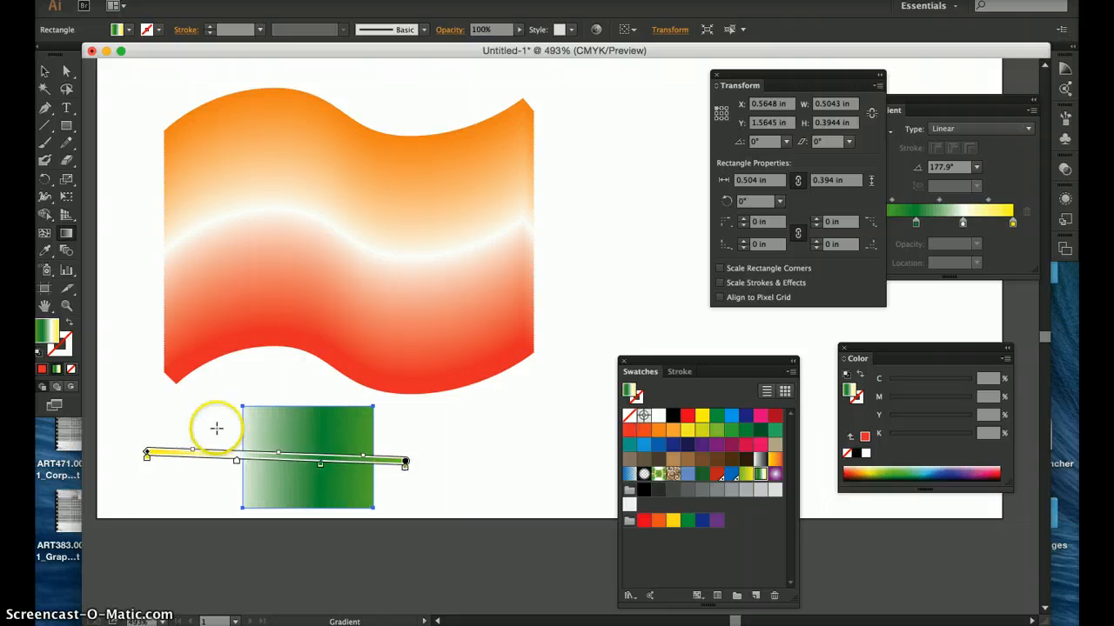
pyautogui.moveTo(281, 401)
pyautogui.mouseDown()
pyautogui.moveTo(300, 503)
pyautogui.moveTo(322, 519)
pyautogui.mouseUp()
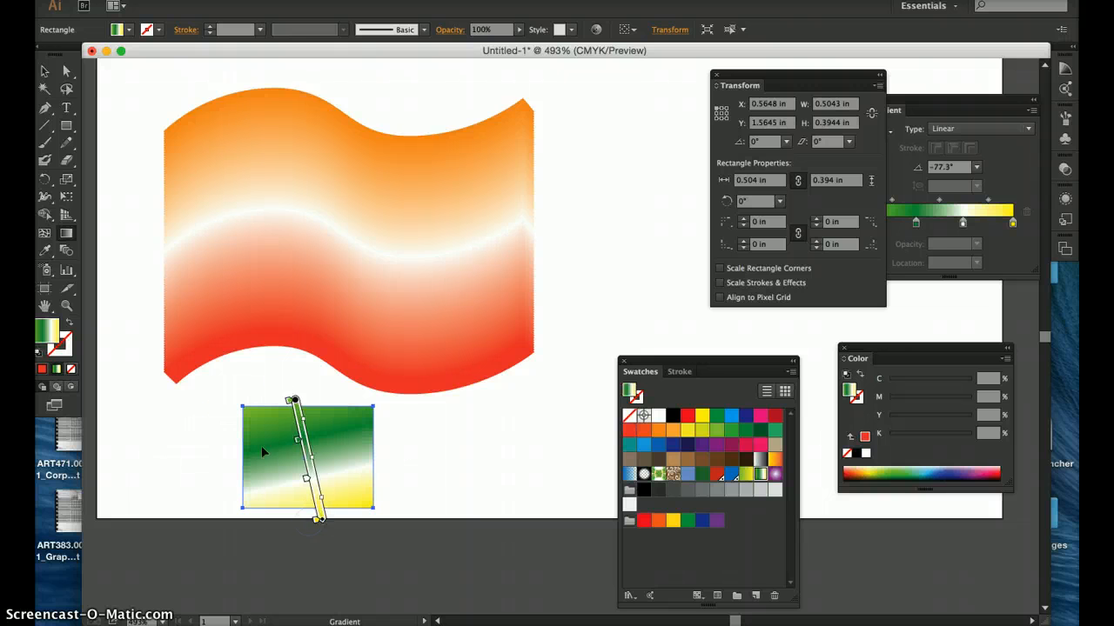
pyautogui.click(43, 75)
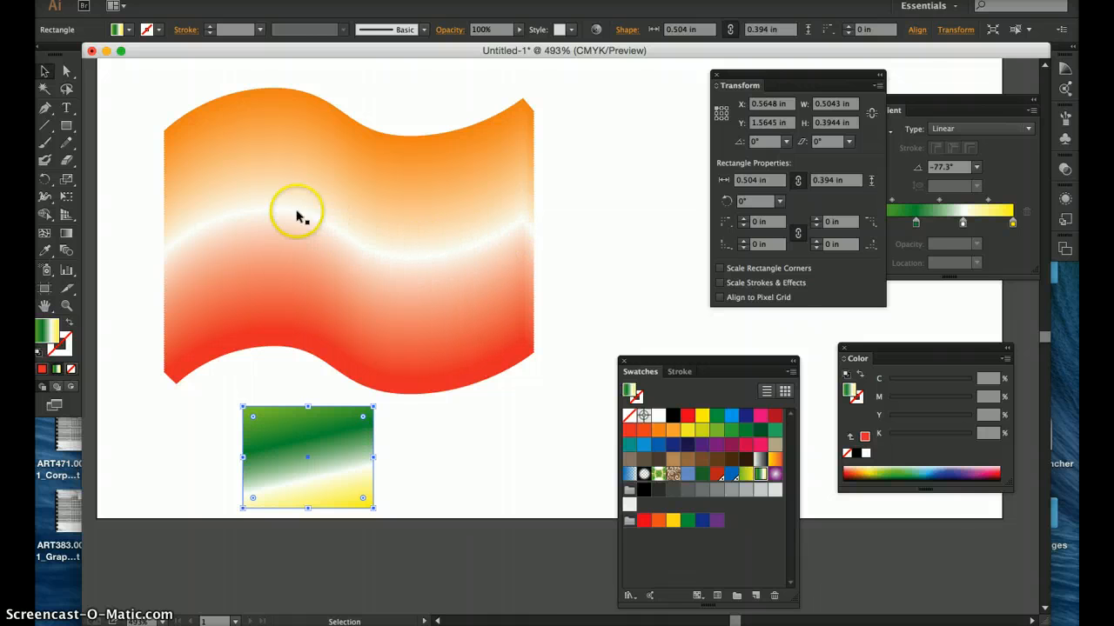
pyautogui.click(594, 252)
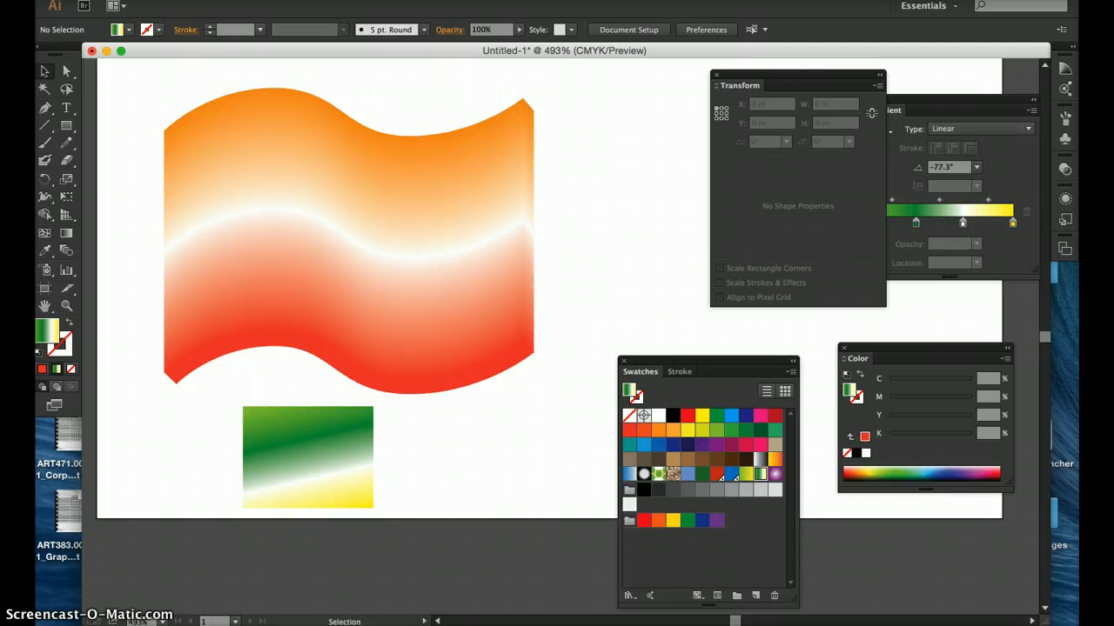
# Delete the wave blend and the gradient rectangle together to clear the artboard.
pyautogui.moveTo(132, 84); pyautogui.dragTo(497, 467)
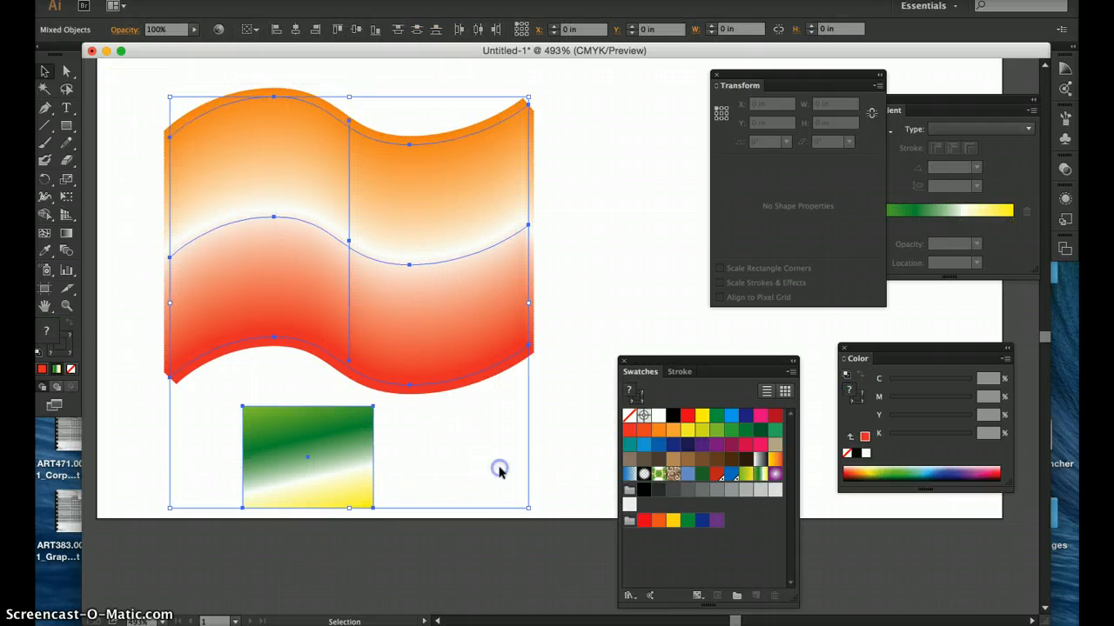
pyautogui.press('Delete')
pyautogui.press('\\')
# Draw an open wavy path about 1.89 by 0.25 in with no fill and an orange stroke (C 0, M 50, Y 100, K 0).
pyautogui.click(46, 107)
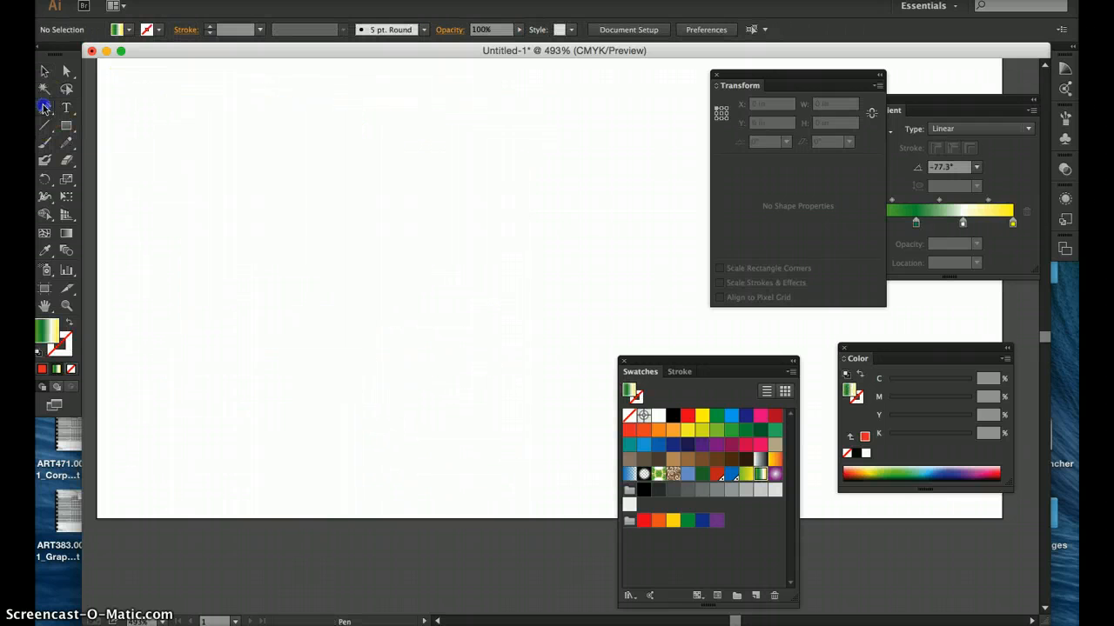
pyautogui.click(197, 219)
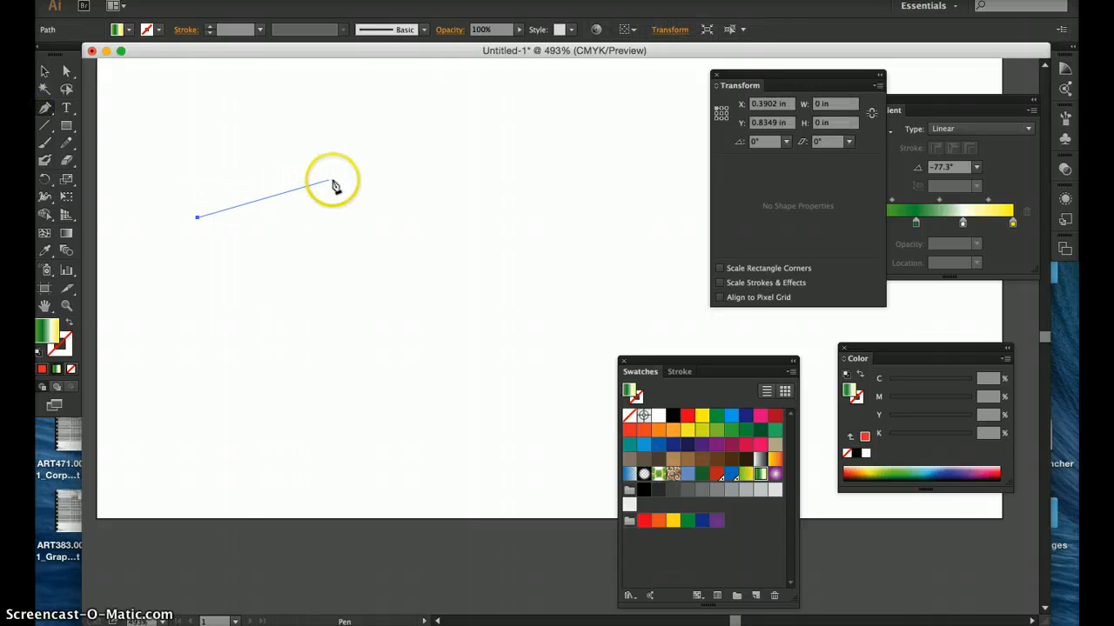
pyautogui.moveTo(333, 218); pyautogui.dragTo(372, 186)
pyautogui.hotkey('ctrl', 'z')
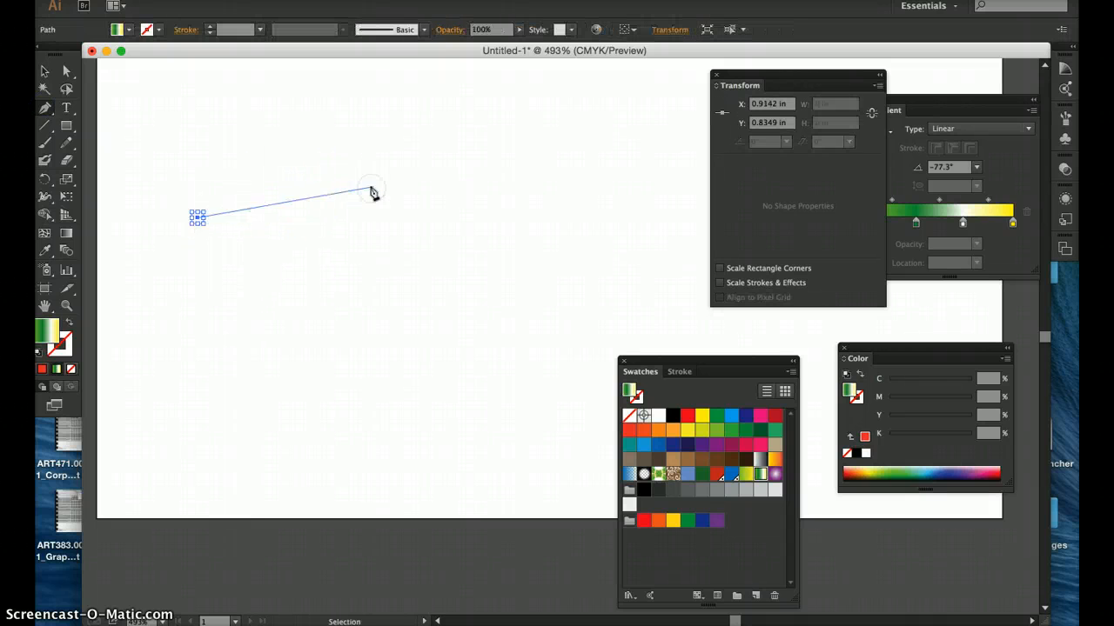
pyautogui.click(69, 321)
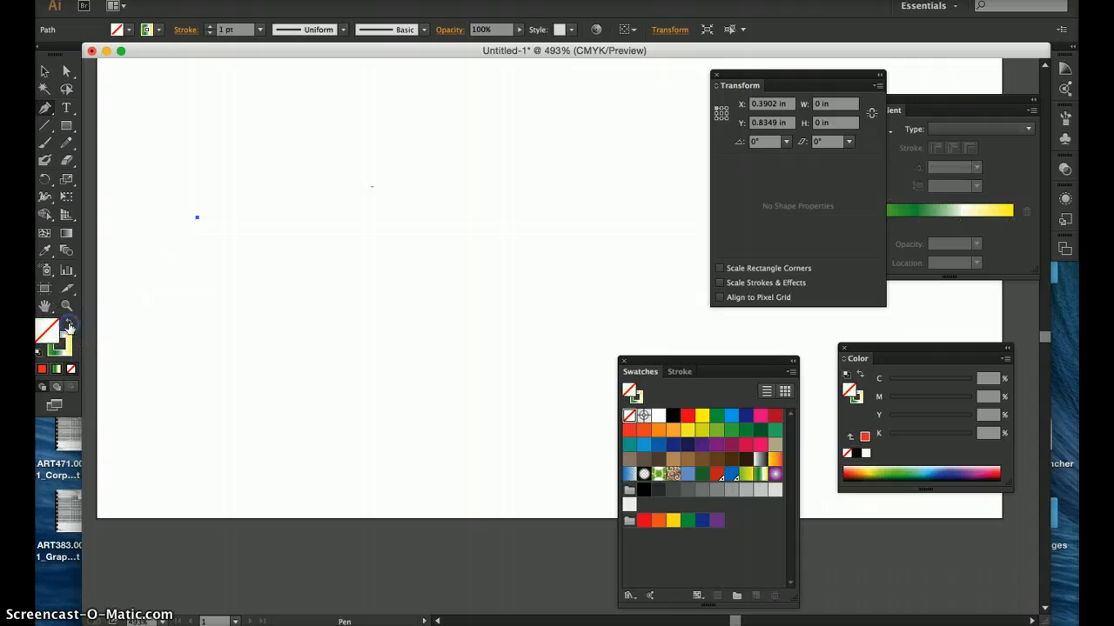
pyautogui.click(658, 430)
pyautogui.moveTo(374, 162)
pyautogui.mouseDown()
pyautogui.moveTo(476, 159)
pyautogui.moveTo(573, 224)
pyautogui.moveTo(625, 223)
pyautogui.mouseUp()
pyautogui.press('super+z')
pyautogui.click(687, 177)
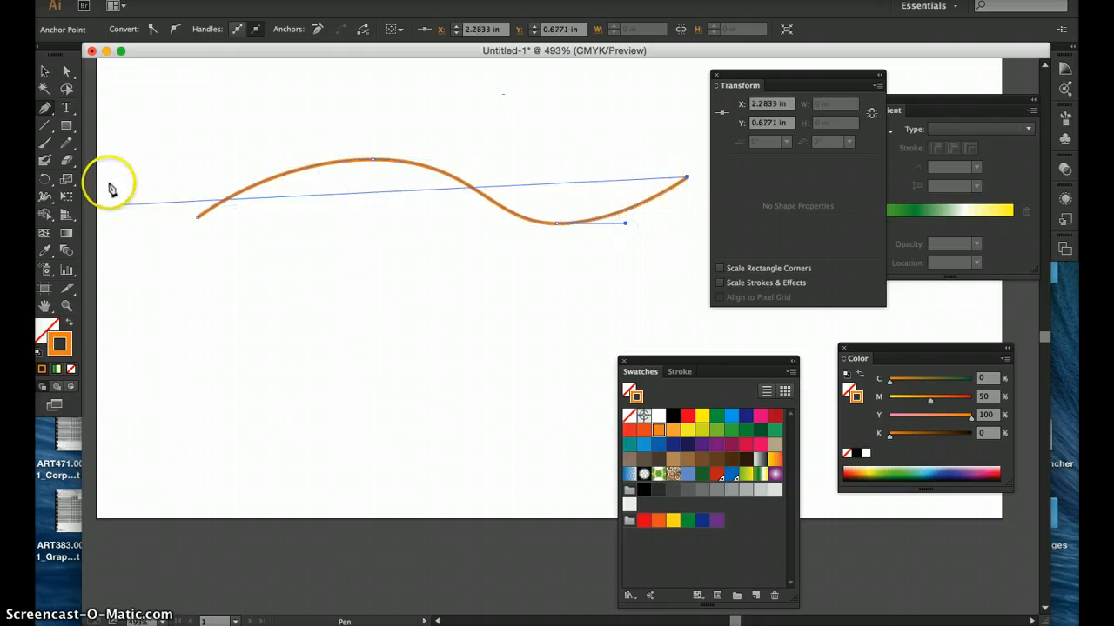
# Move the orange wave up and left to about X 0.25, Y 0.53 in and set its stroke weight to 7 pt.
pyautogui.click(45, 67)
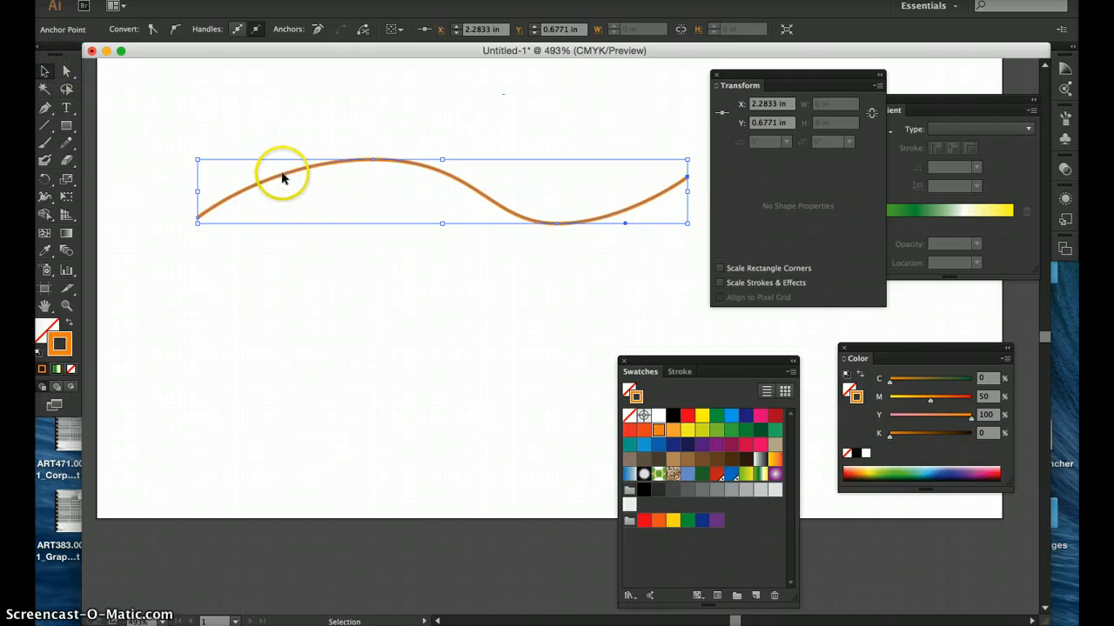
pyautogui.moveTo(276, 170); pyautogui.dragTo(240, 150)
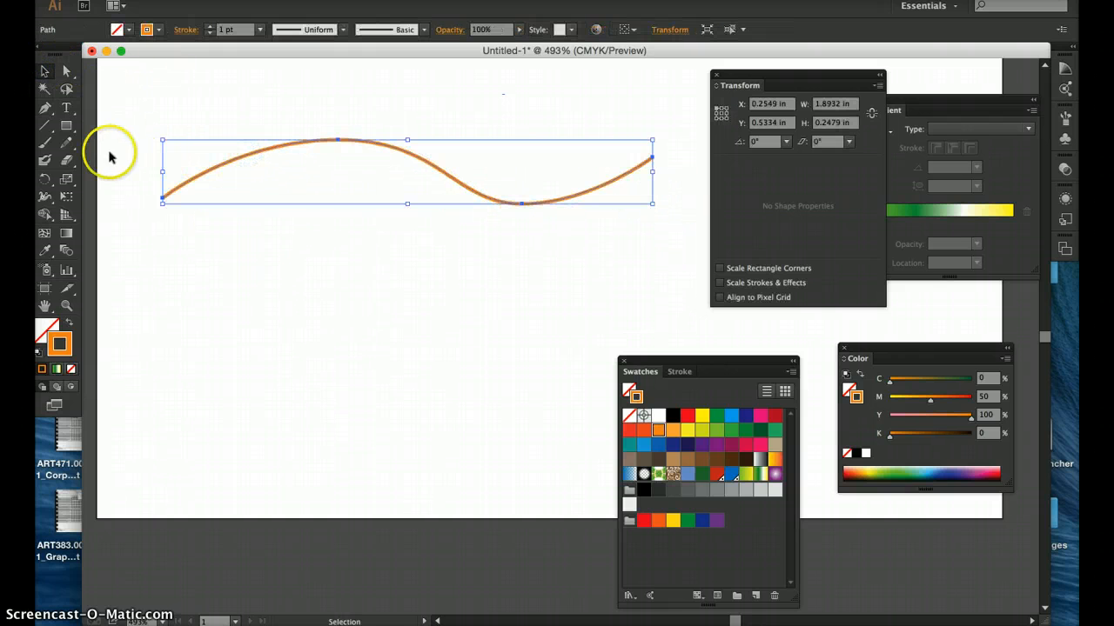
pyautogui.click(209, 27)
pyautogui.click(209, 27)
pyautogui.click(209, 27)
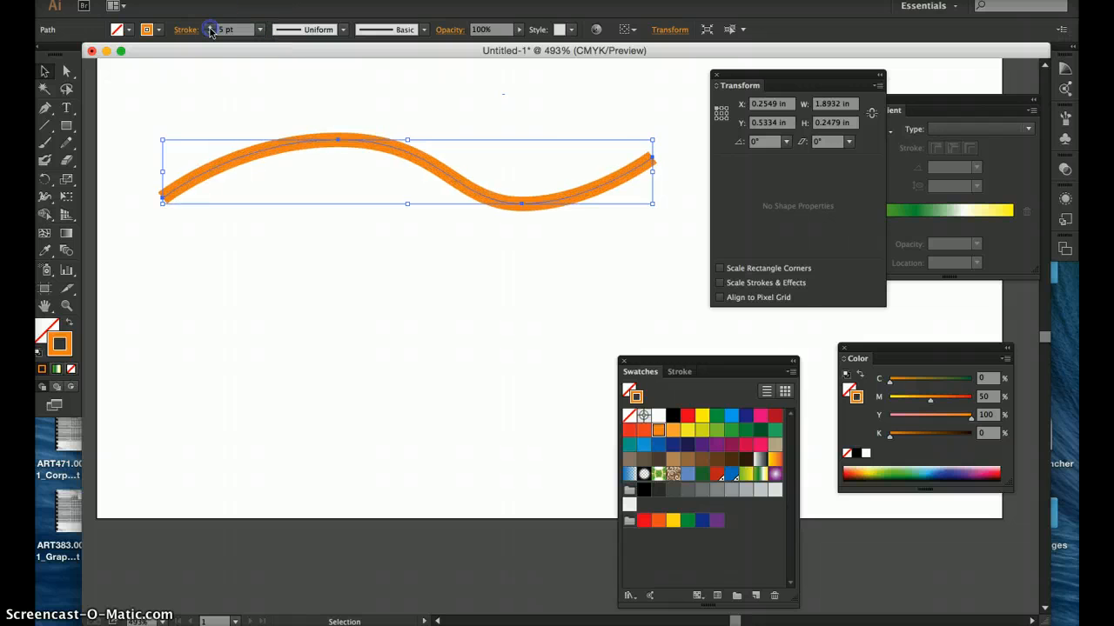
pyautogui.click(209, 27)
pyautogui.click(209, 27)
pyautogui.click(209, 27)
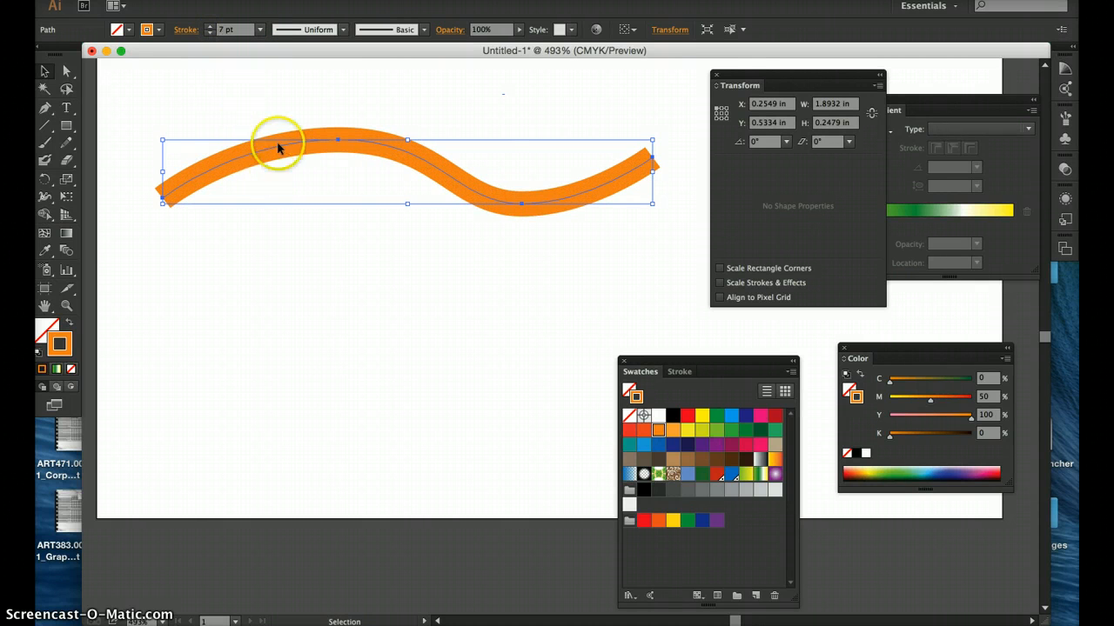
# Copy the orange wave straight down by about 0.43 in, repeat the copy once for three evenly spaced waves, and deselect.
pyautogui.moveTo(283, 148); pyautogui.dragTo(284, 253)
pyautogui.hotkey('ctrl', 'd')
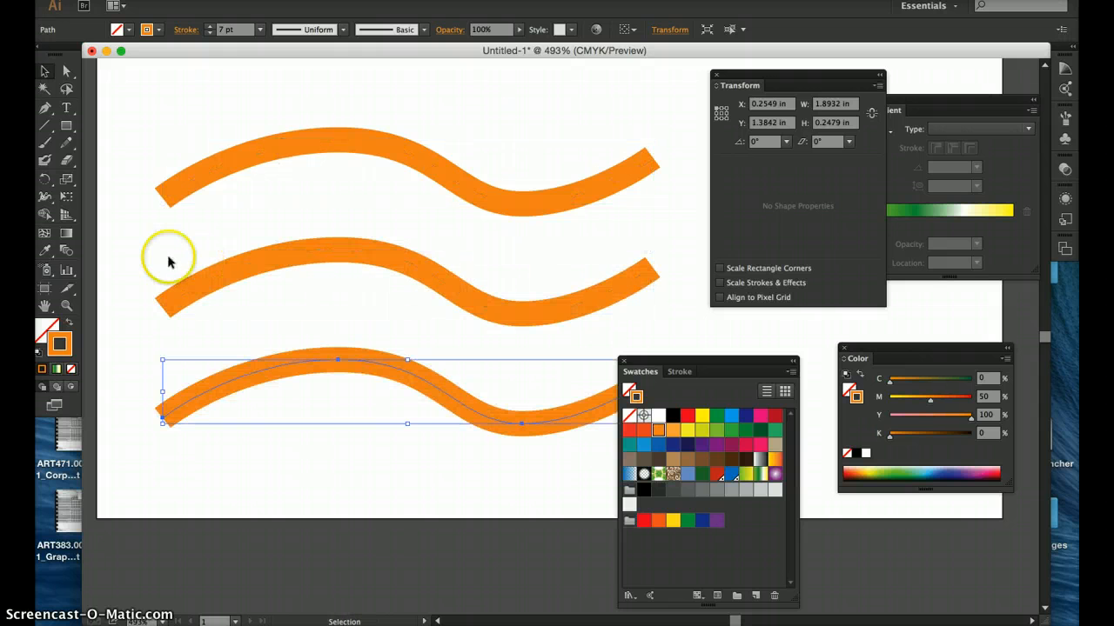
pyautogui.click(162, 238)
# Set the middle wave's stroke to white and the lowest wave's to red (C 0, M 90, Y 85, K 0), and move the Swatches panel off the artwork.
pyautogui.moveTo(255, 307); pyautogui.dragTo(255, 307)
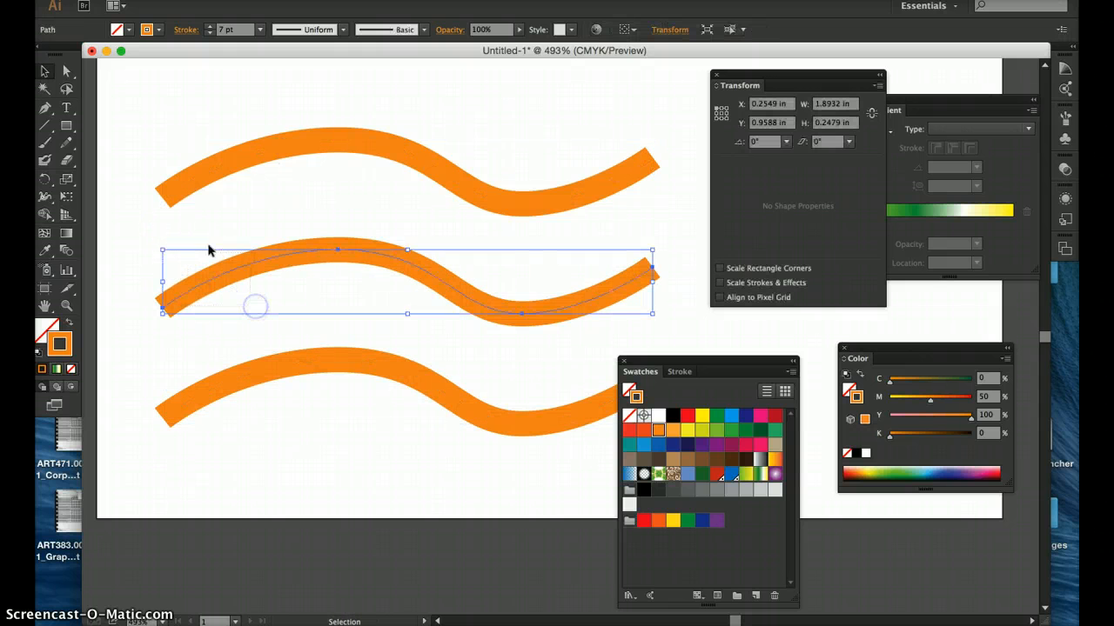
pyautogui.click(658, 415)
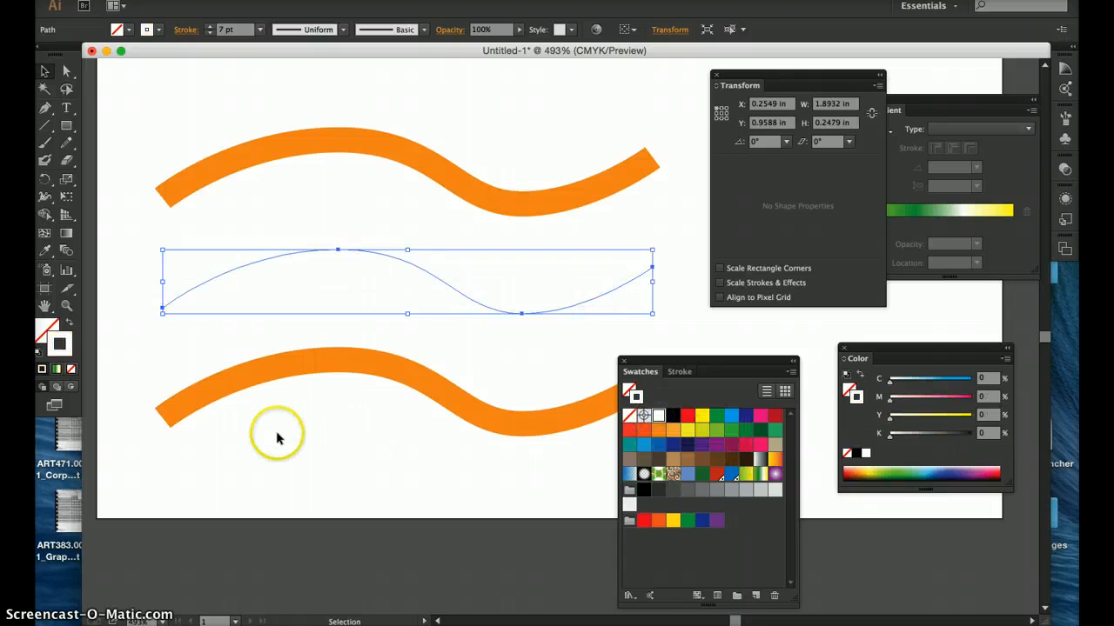
pyautogui.moveTo(333, 370); pyautogui.dragTo(334, 369)
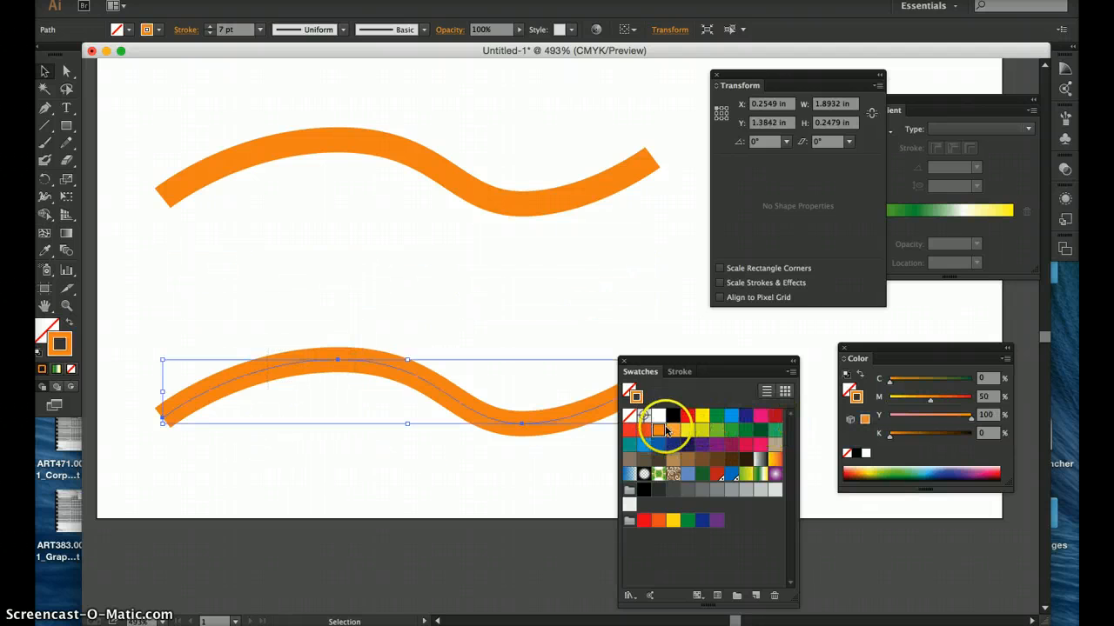
pyautogui.click(632, 433)
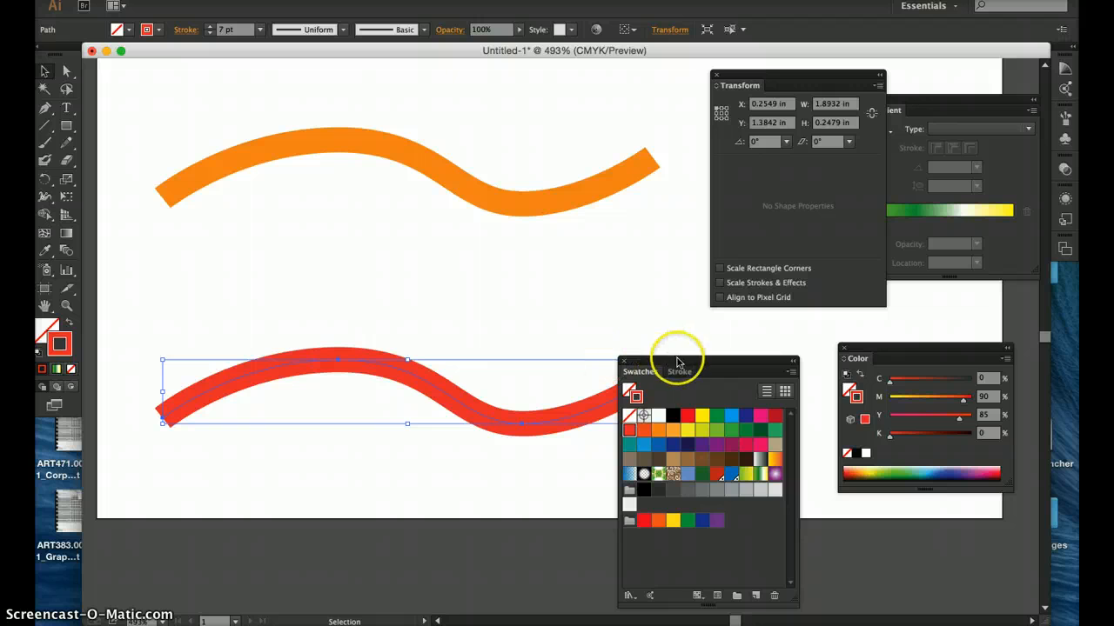
pyautogui.moveTo(676, 355); pyautogui.dragTo(801, 351)
pyautogui.click(188, 124)
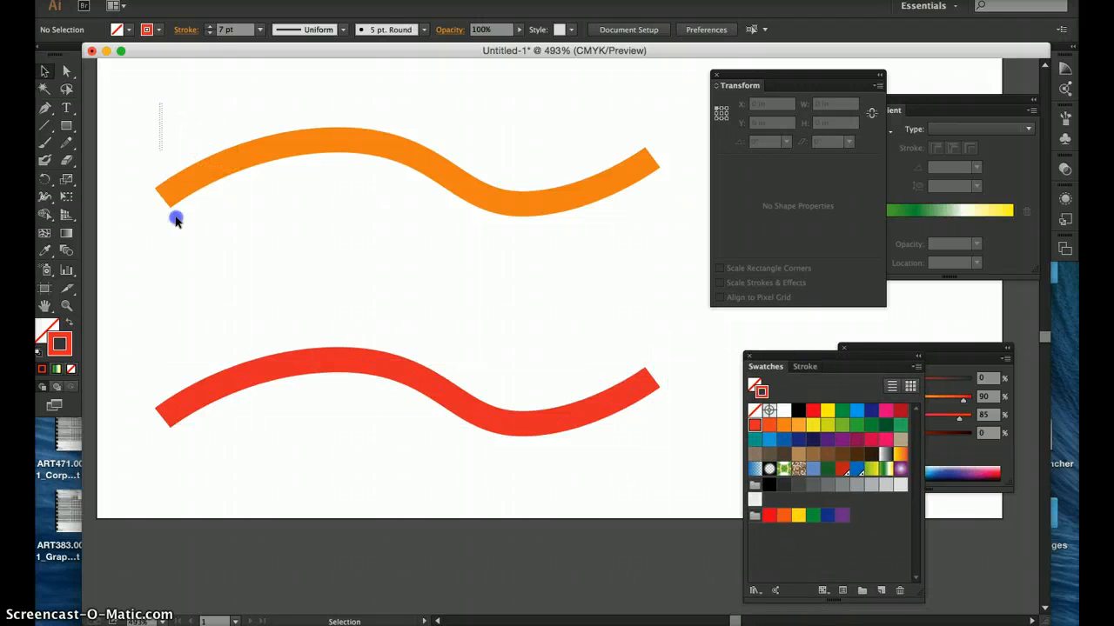
# Blend the orange, white and red waves in order through their left endpoints with 75 Specified Steps, and deselect the result.
pyautogui.moveTo(175, 220); pyautogui.dragTo(264, 474)
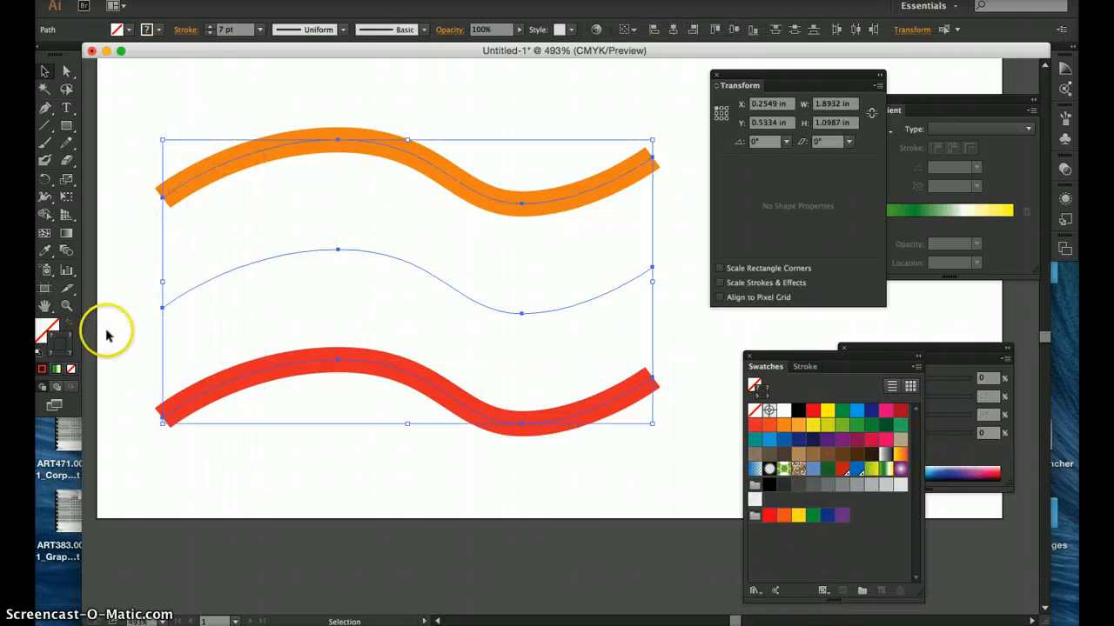
pyautogui.doubleClick(66, 251)
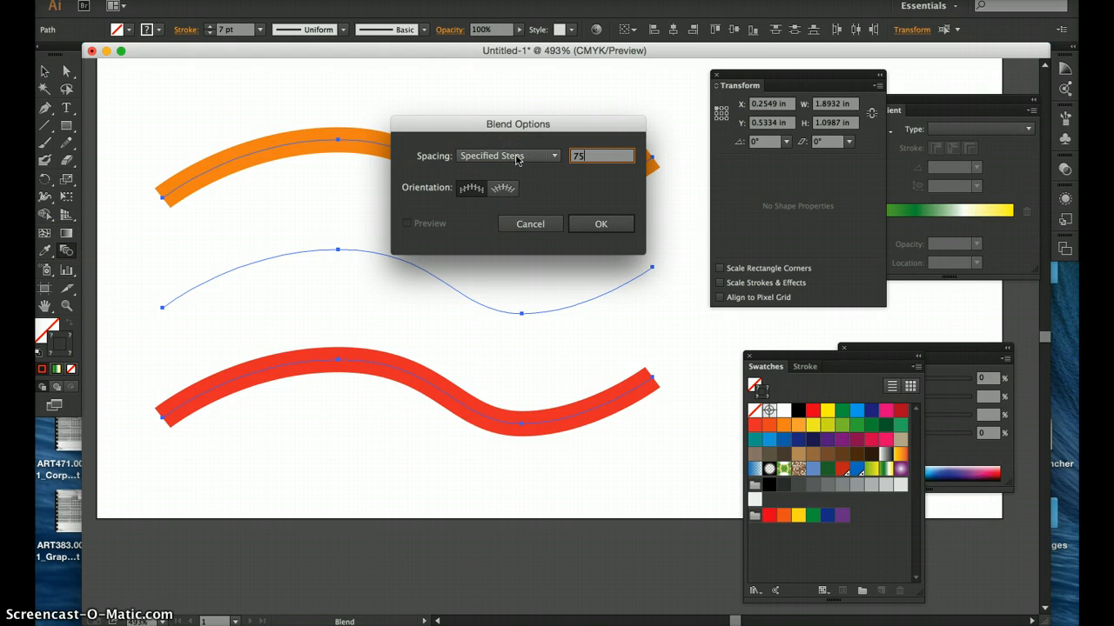
pyautogui.click(626, 224)
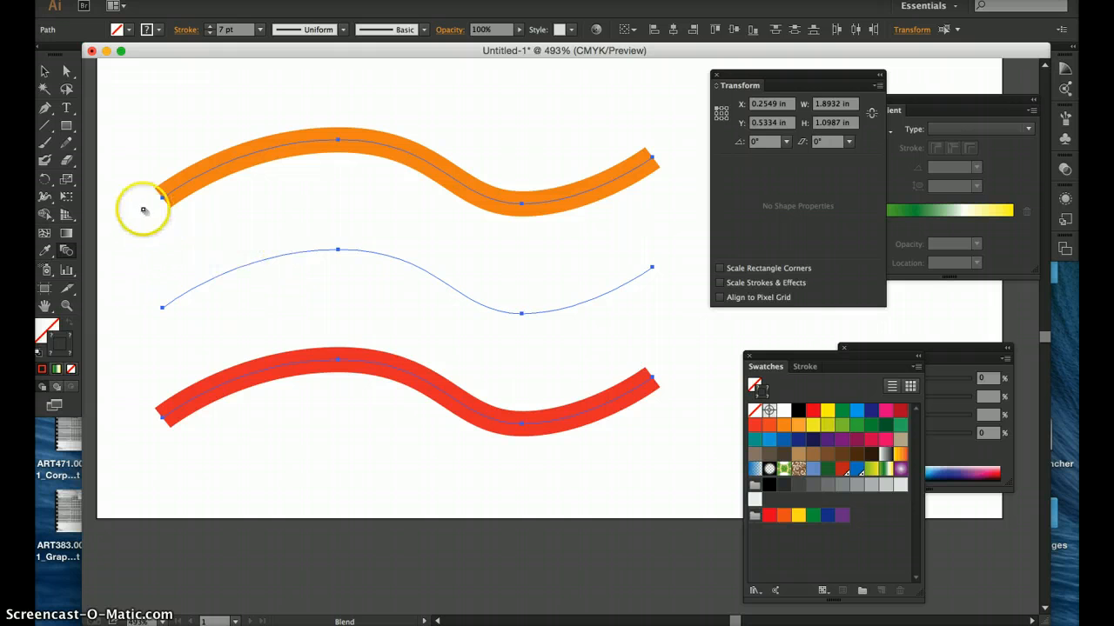
pyautogui.click(164, 306)
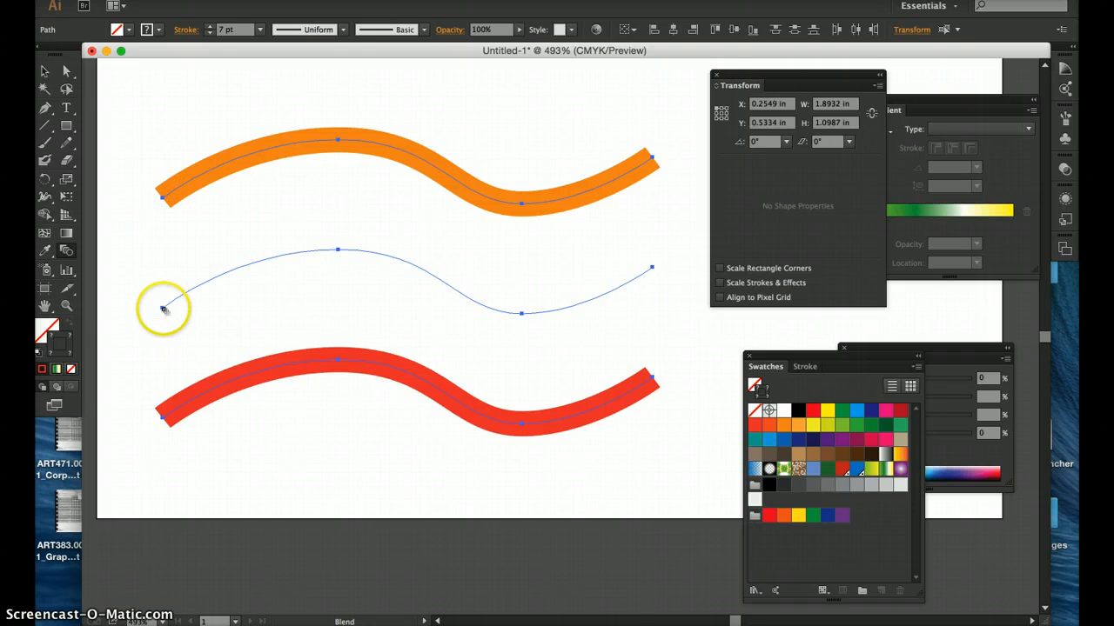
pyautogui.click(157, 419)
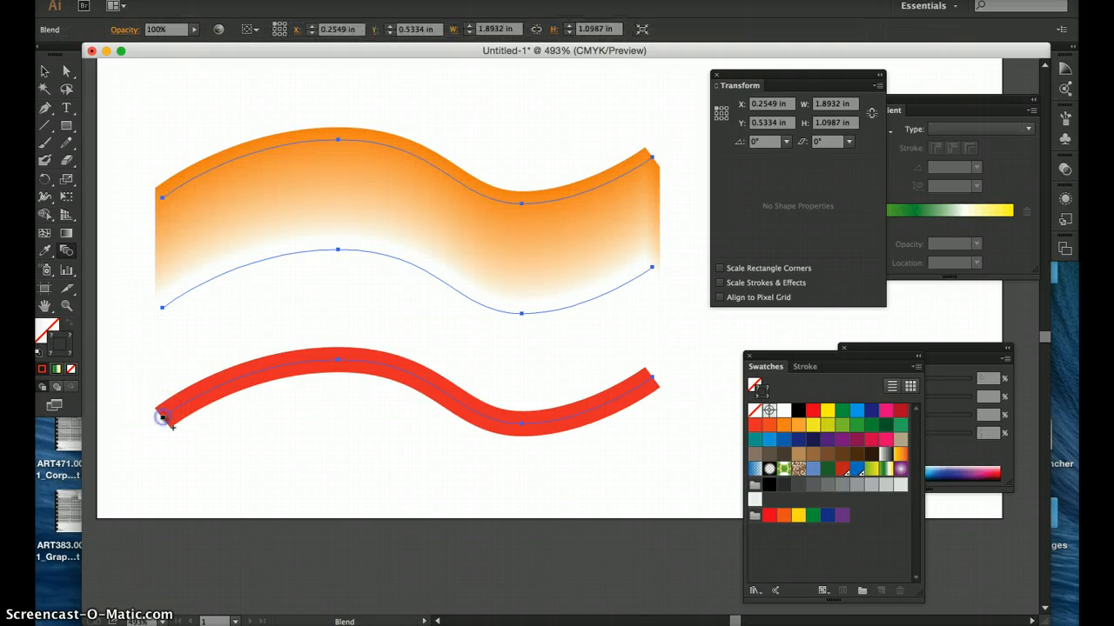
pyautogui.click(139, 96)
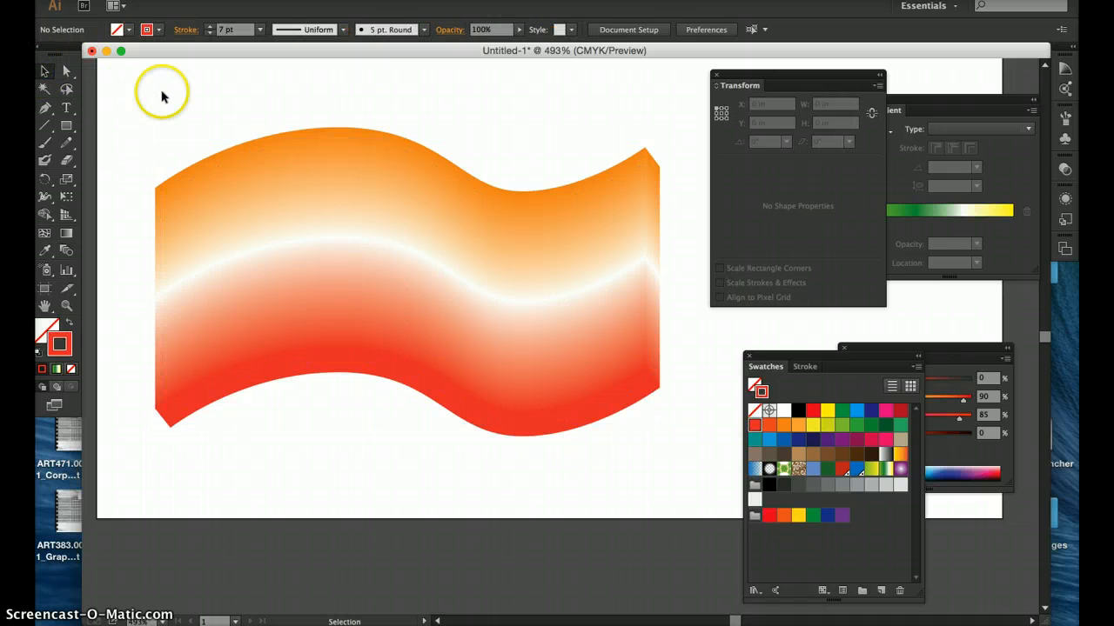
# Draw a circle about 0.73 in across over the middle of the wave blend, with no fill and a 1 pt red stroke.
pyautogui.moveTo(66, 126); pyautogui.dragTo(113, 159)
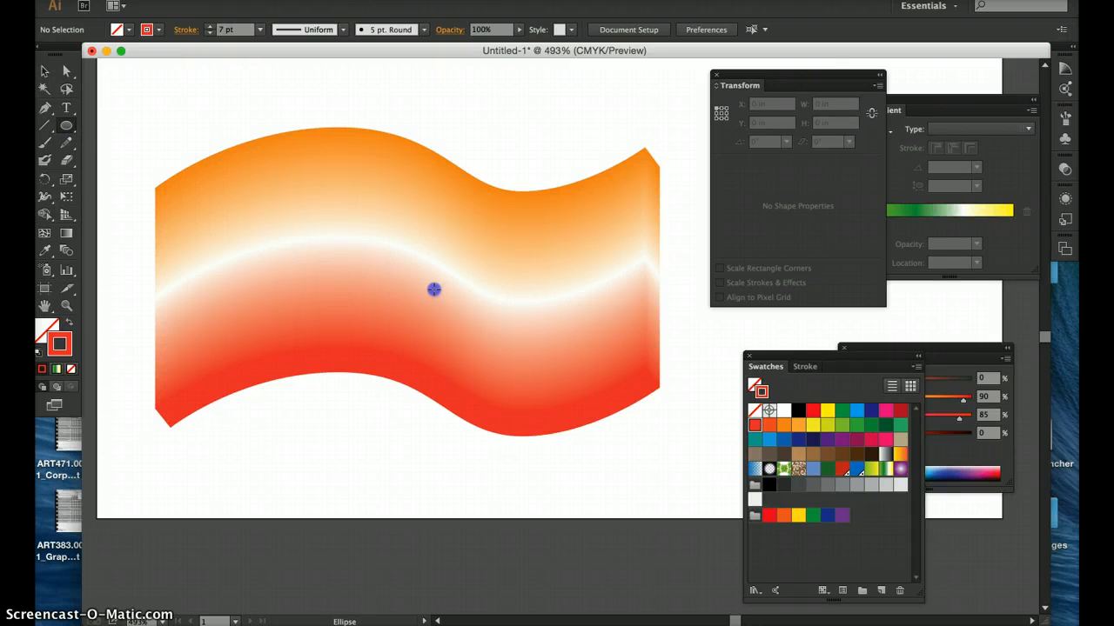
pyautogui.moveTo(411, 254)
pyautogui.mouseDown()
pyautogui.moveTo(475, 321)
pyautogui.moveTo(510, 336)
pyautogui.moveTo(503, 327)
pyautogui.mouseUp()
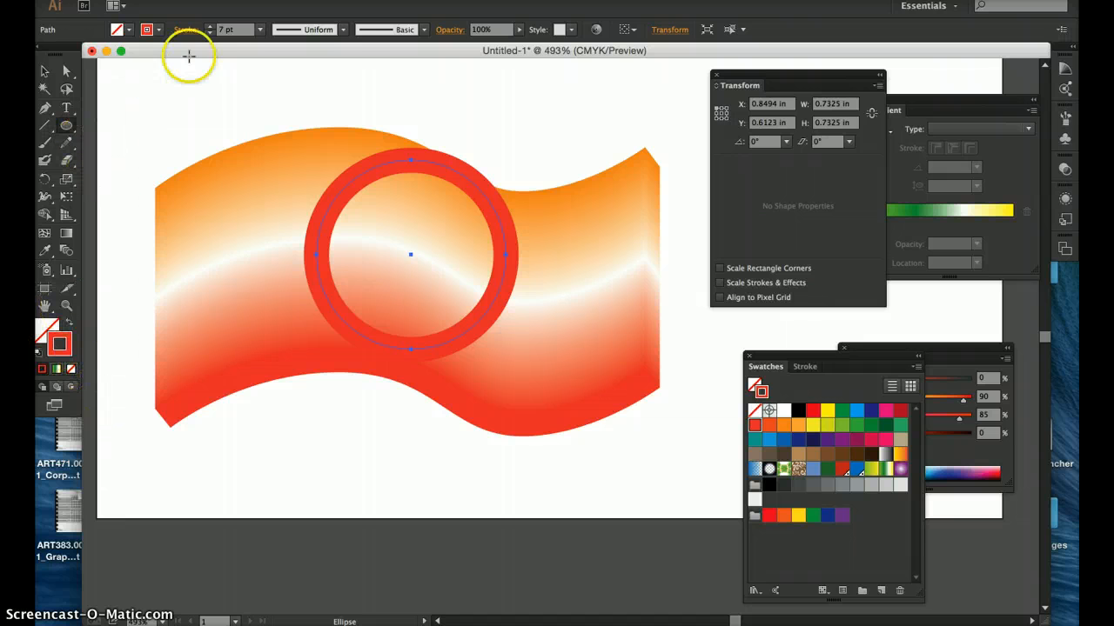
pyautogui.click(259, 30)
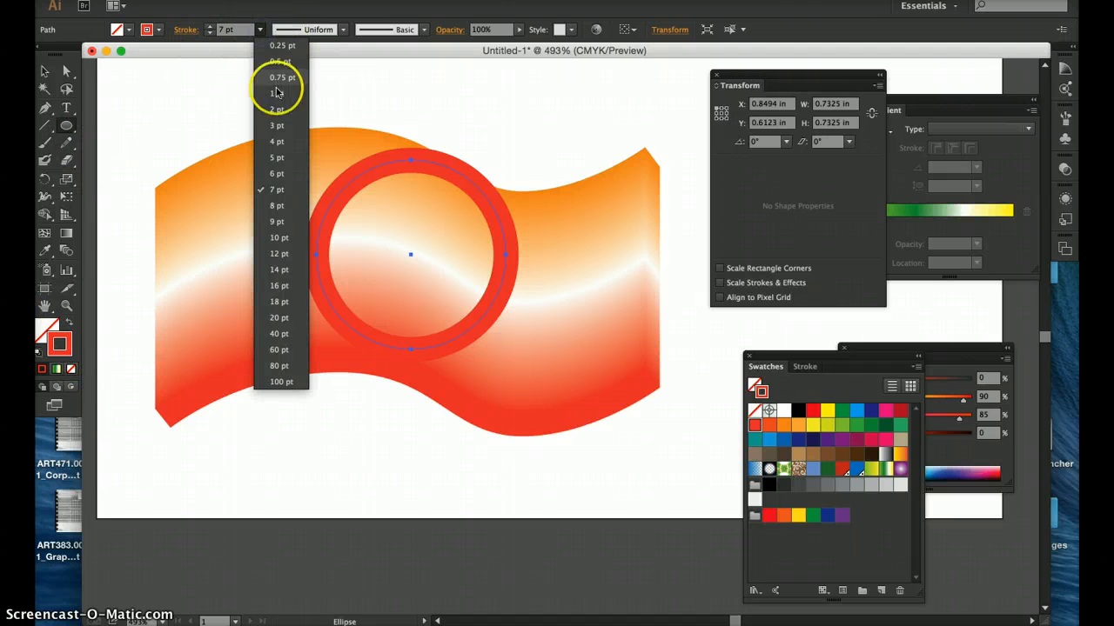
pyautogui.click(276, 92)
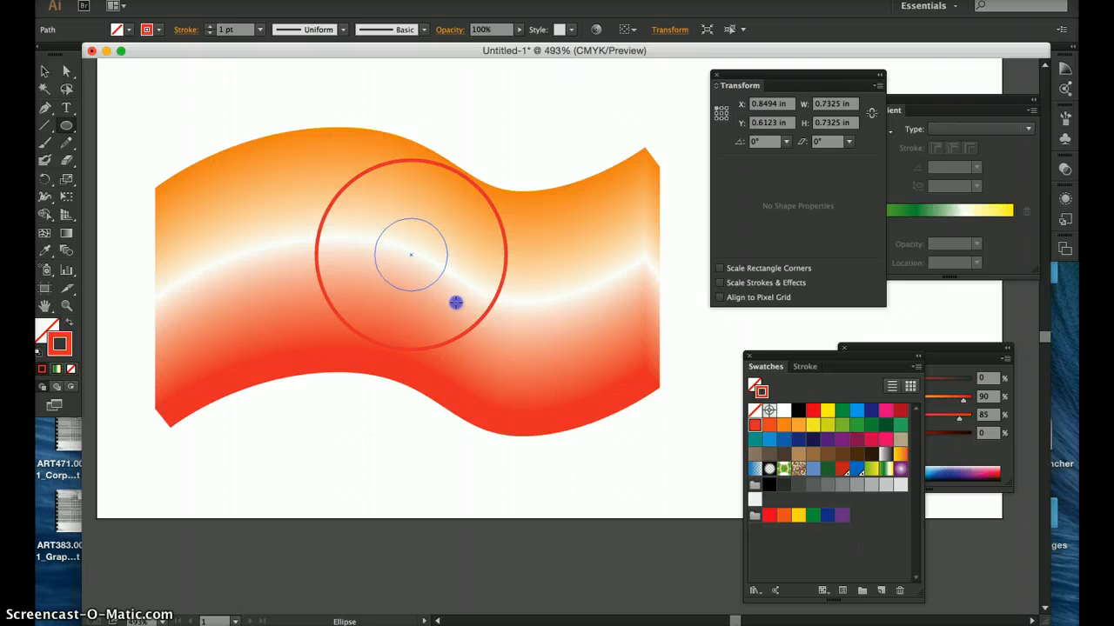
# Draw a concentric circle about 0.51 in across inside the first circle, and deselect it.
pyautogui.moveTo(455, 302); pyautogui.dragTo(477, 320)
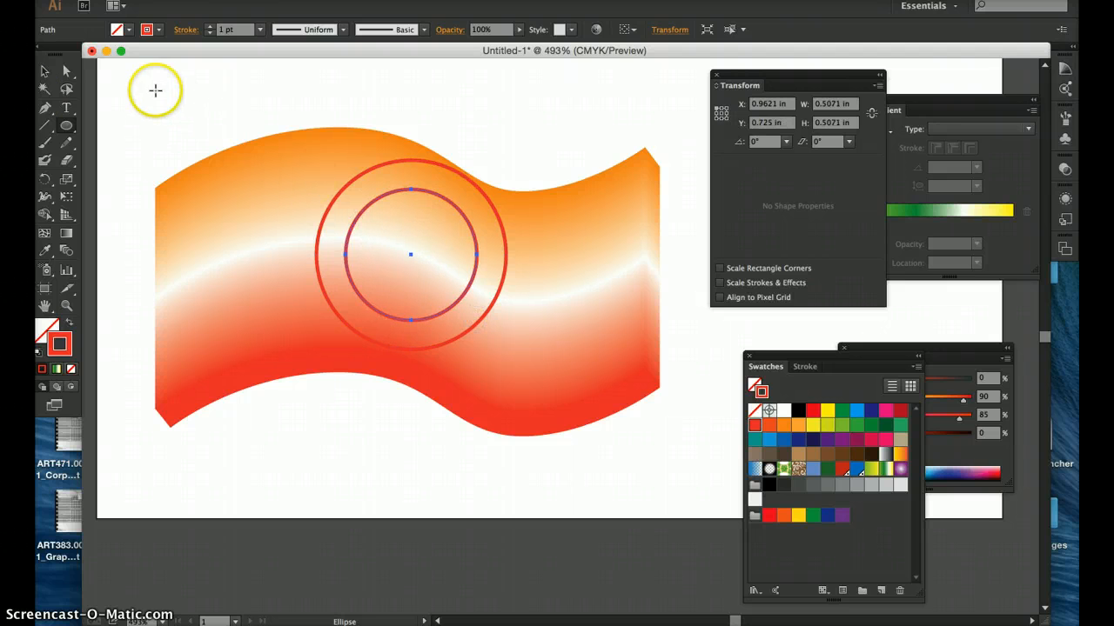
pyautogui.click(40, 73)
pyautogui.click(221, 87)
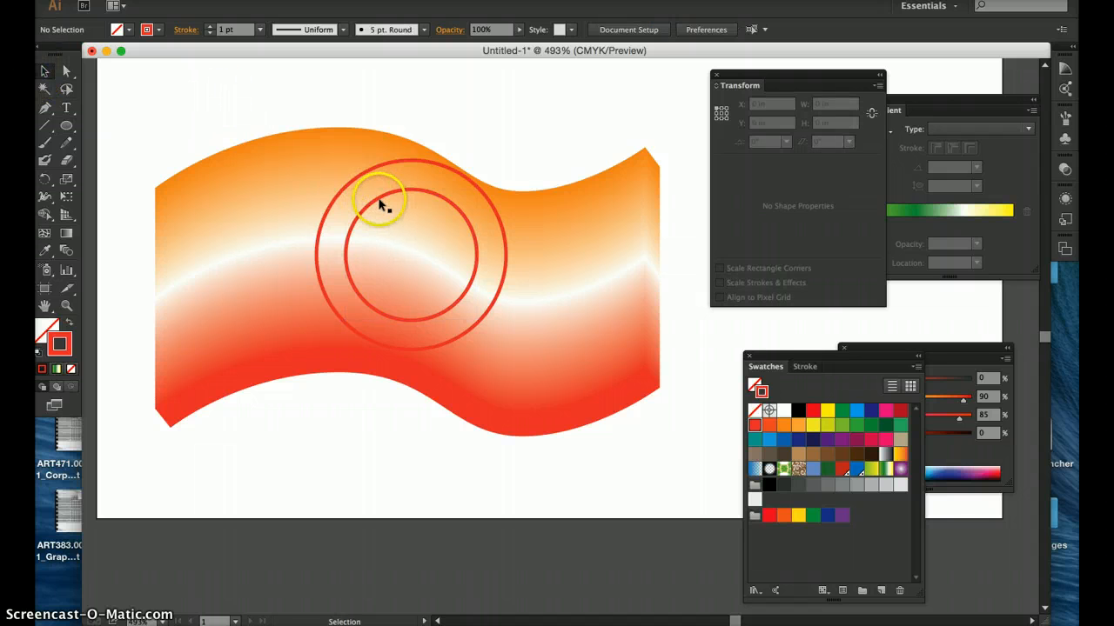
# Give the inner circle a white fill and remove its stroke.
pyautogui.click(380, 202)
pyautogui.click(42, 325)
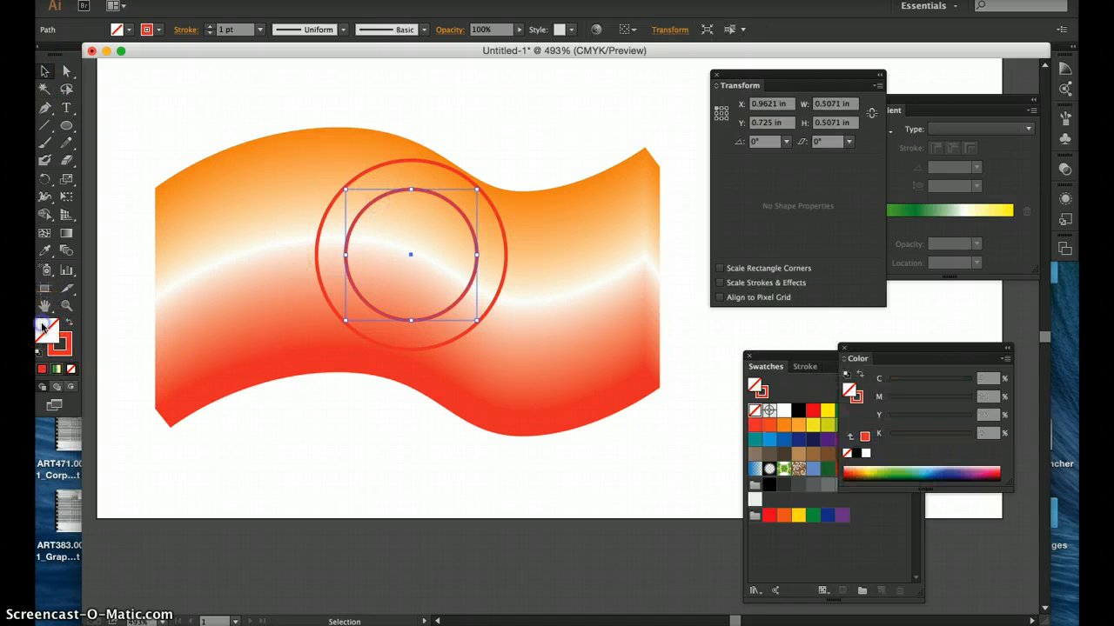
pyautogui.click(785, 411)
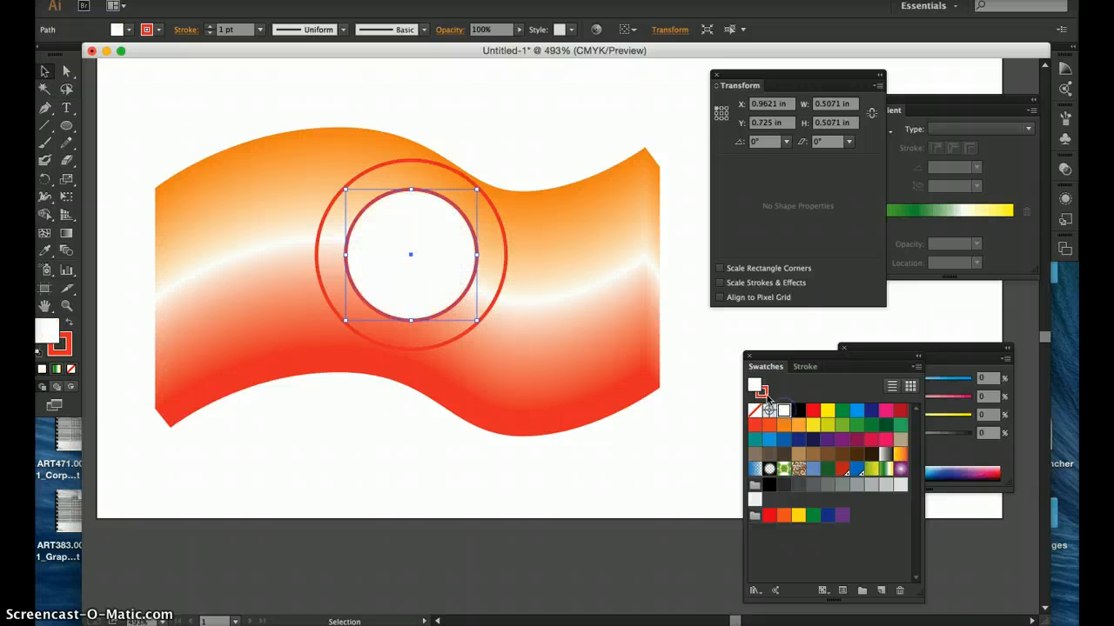
pyautogui.click(763, 394)
pyautogui.click(754, 410)
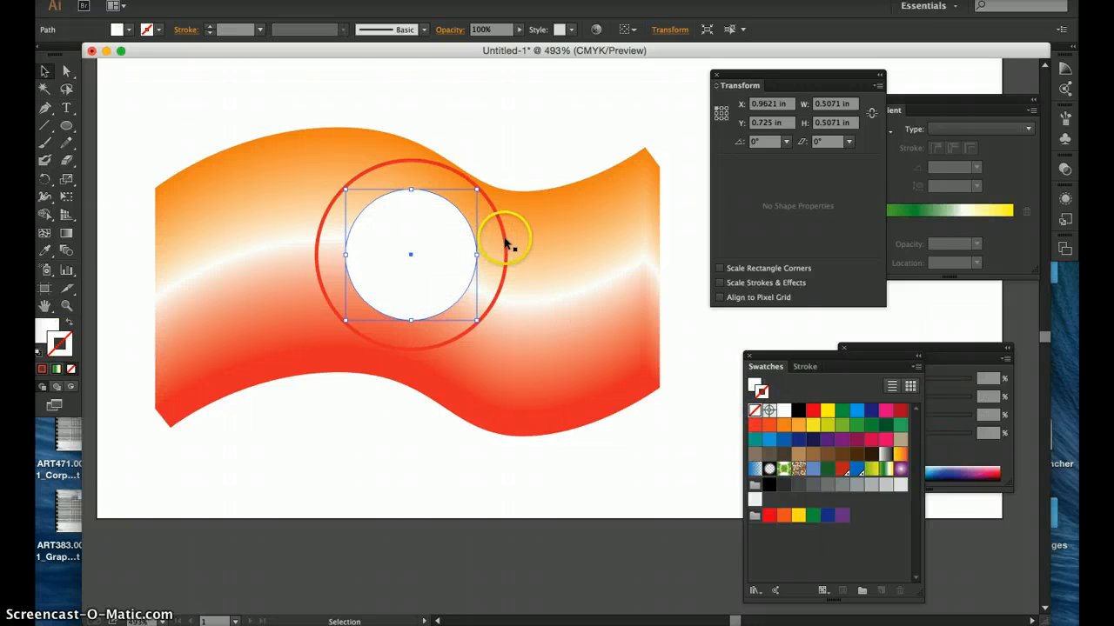
# Give the outer circle a black fill with no stroke.
pyautogui.click(504, 240)
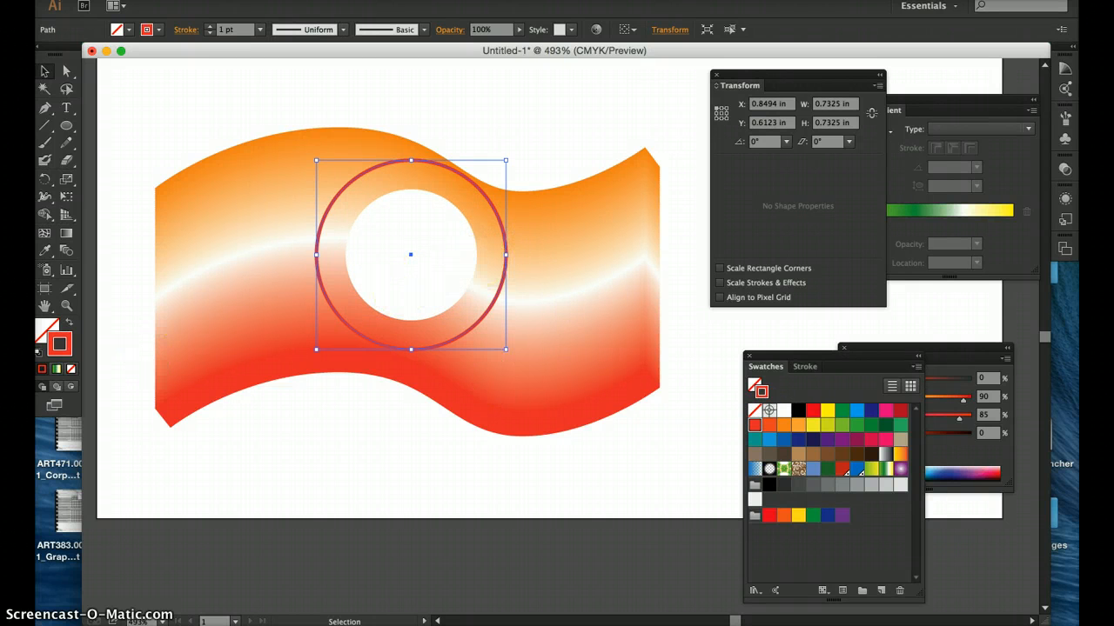
pyautogui.click(69, 323)
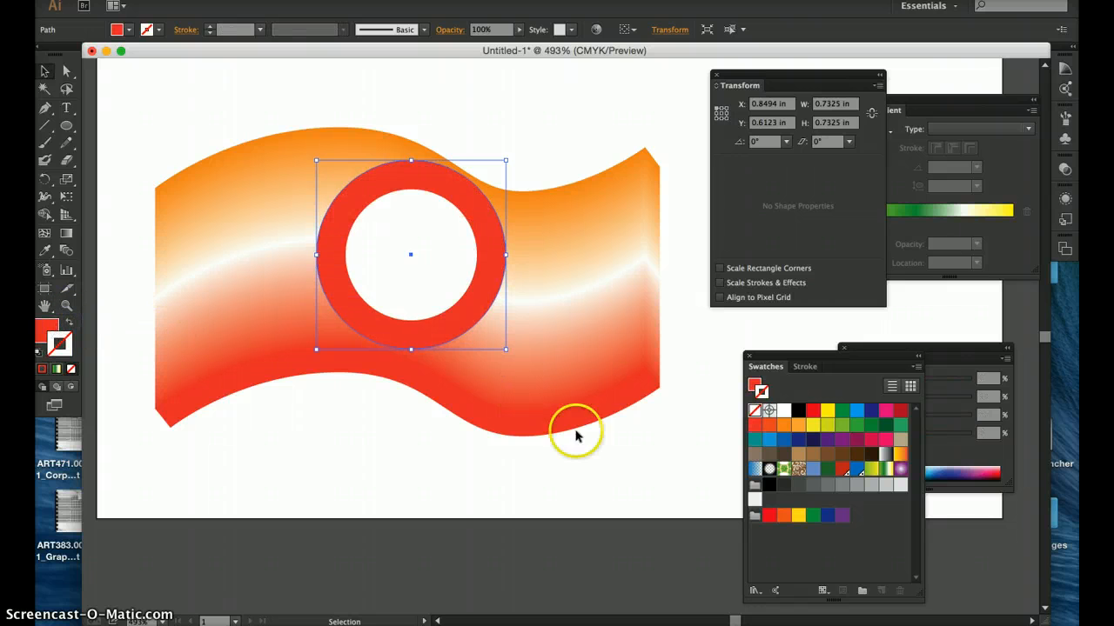
pyautogui.click(795, 412)
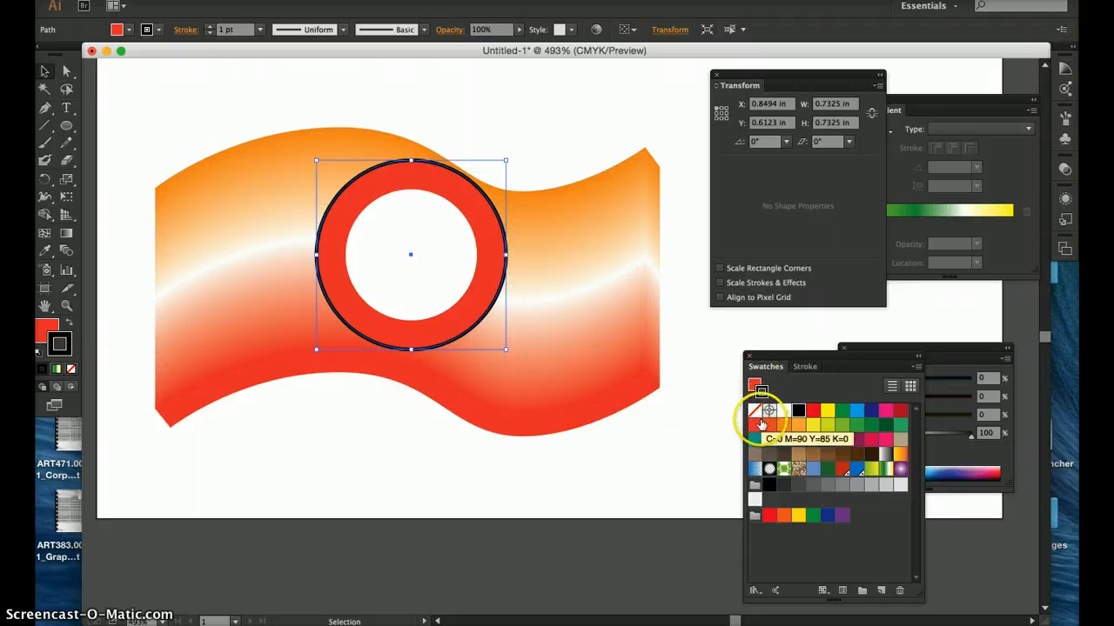
pyautogui.click(69, 321)
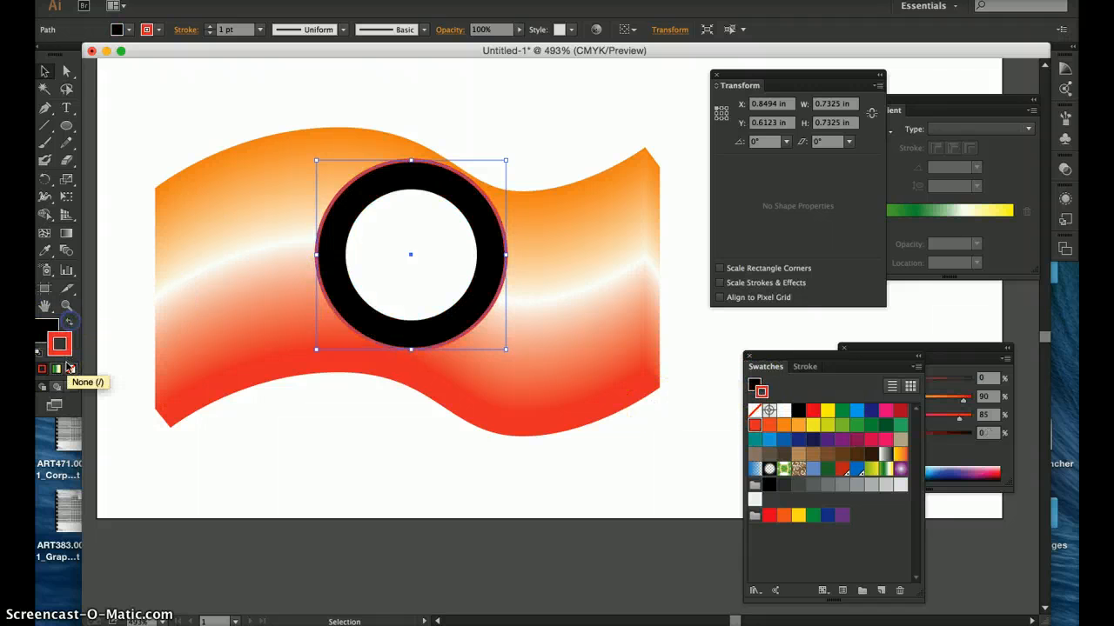
pyautogui.click(70, 369)
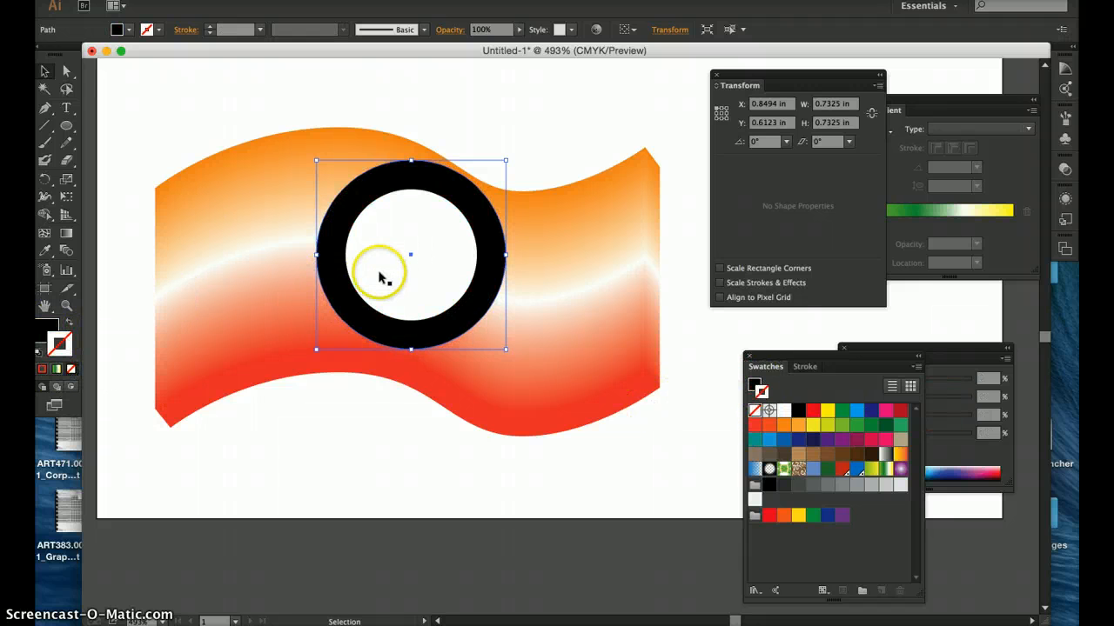
# Combine the black and white circles into a compound path, and move the resulting ring down about 0.06 in over the wave blend.
pyautogui.click(341, 474)
pyautogui.click(381, 250)
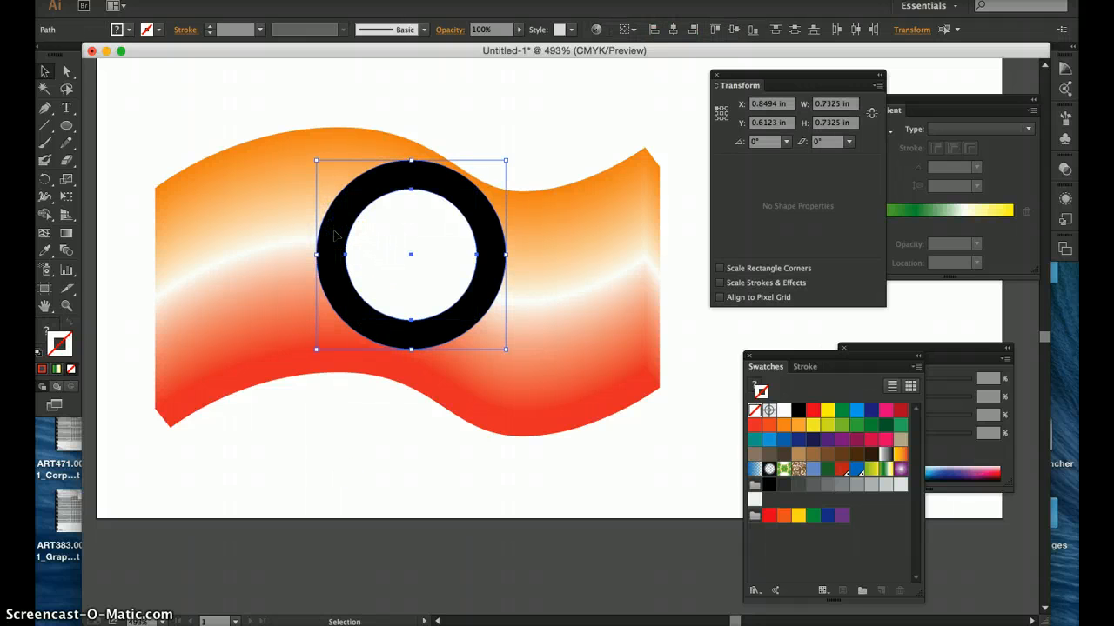
pyautogui.click(207, 1)
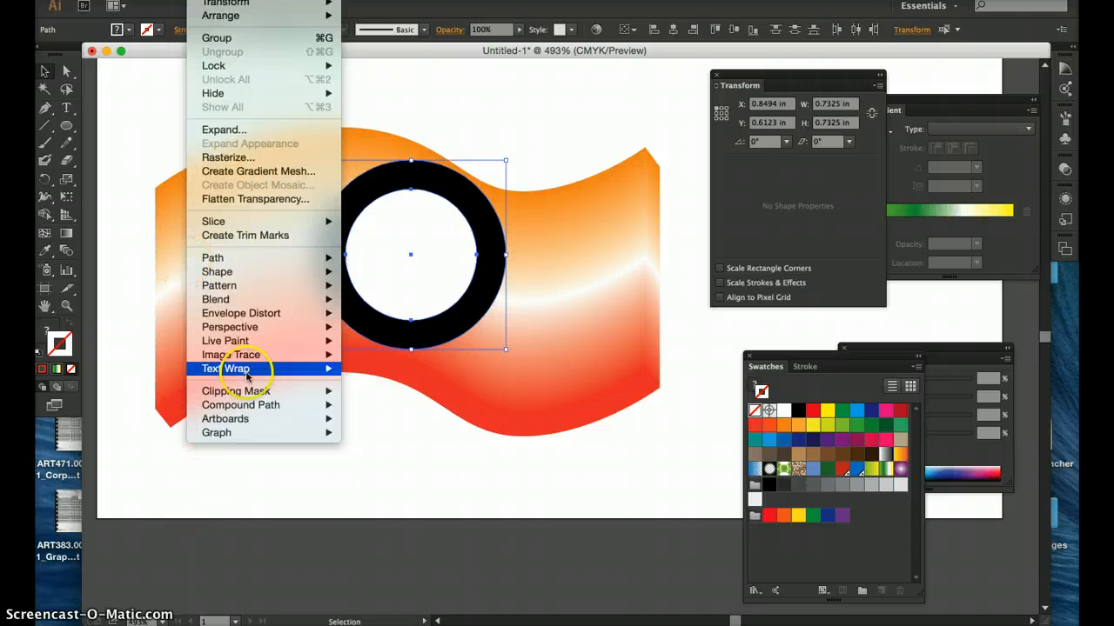
pyautogui.moveTo(246, 375)
pyautogui.moveTo(303, 409)
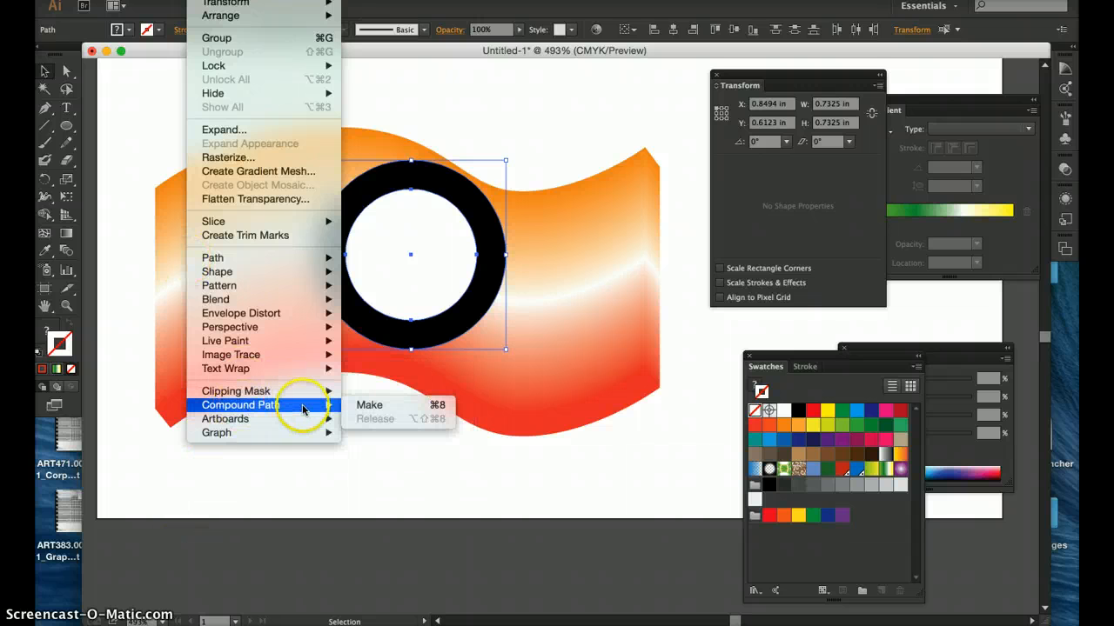
pyautogui.click(360, 406)
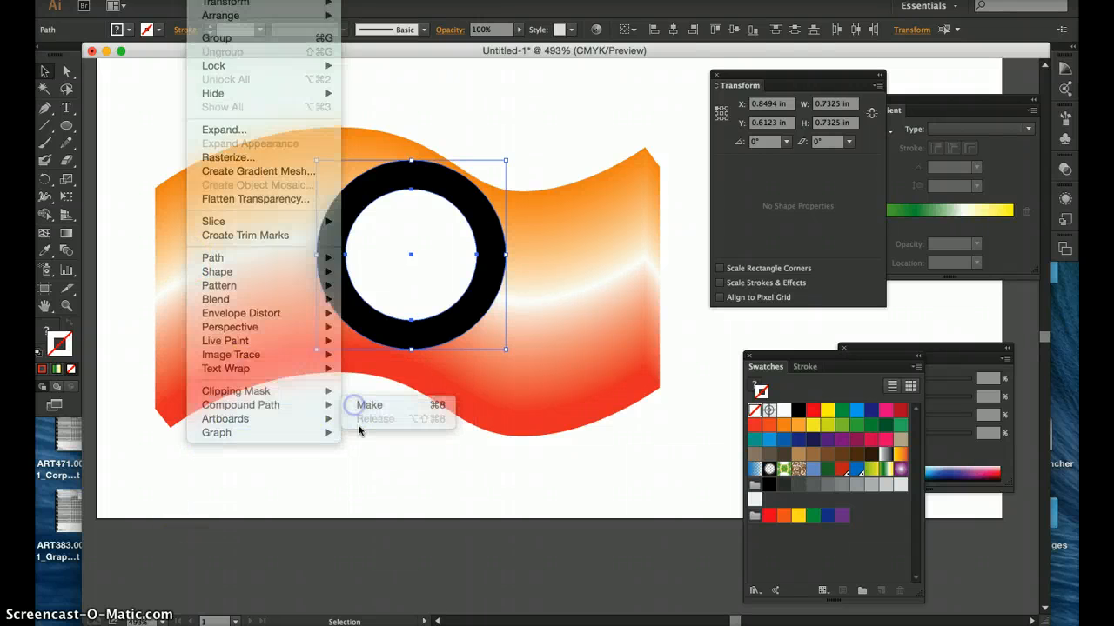
pyautogui.click(362, 407)
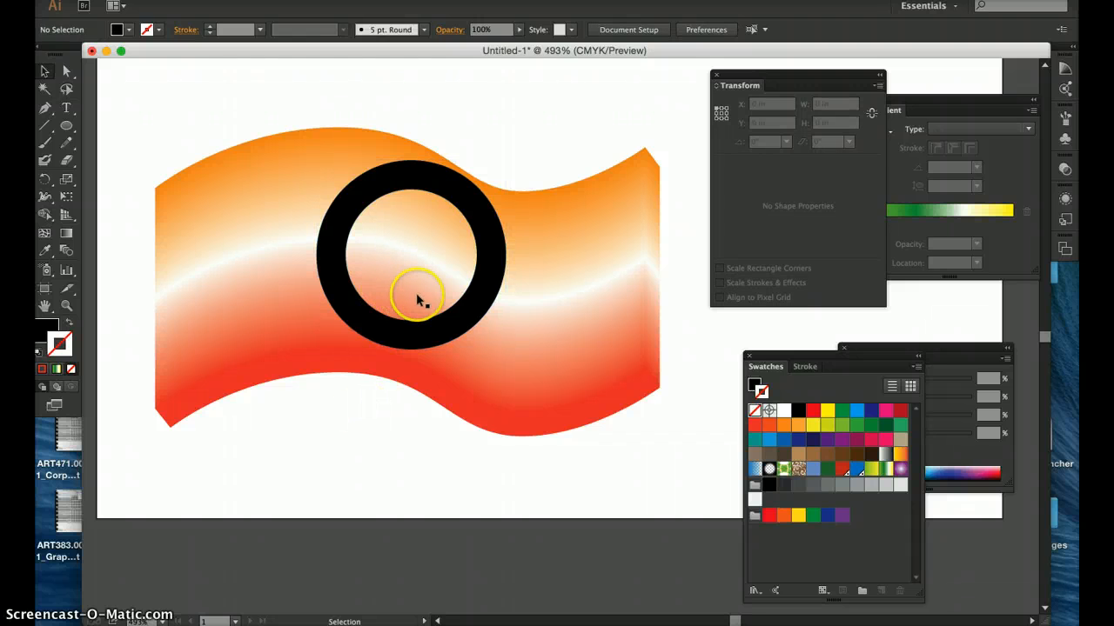
pyautogui.moveTo(487, 288); pyautogui.dragTo(485, 304)
pyautogui.click(397, 416)
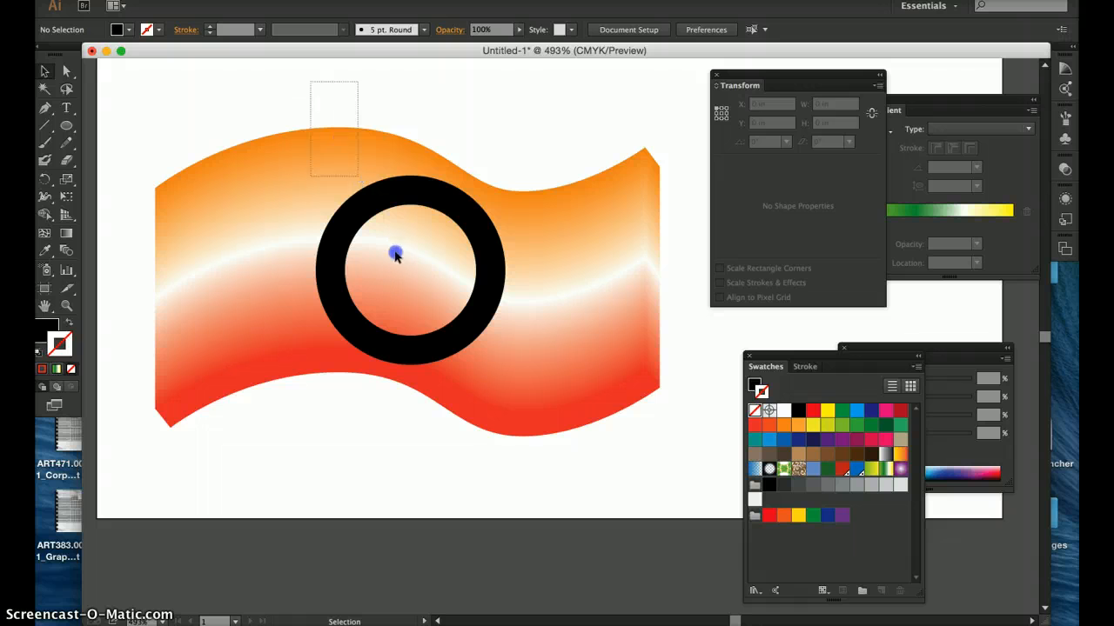
# Make a clipping mask from the black ring and the wave blend, and deselect the result.
pyautogui.moveTo(394, 253); pyautogui.dragTo(543, 449)
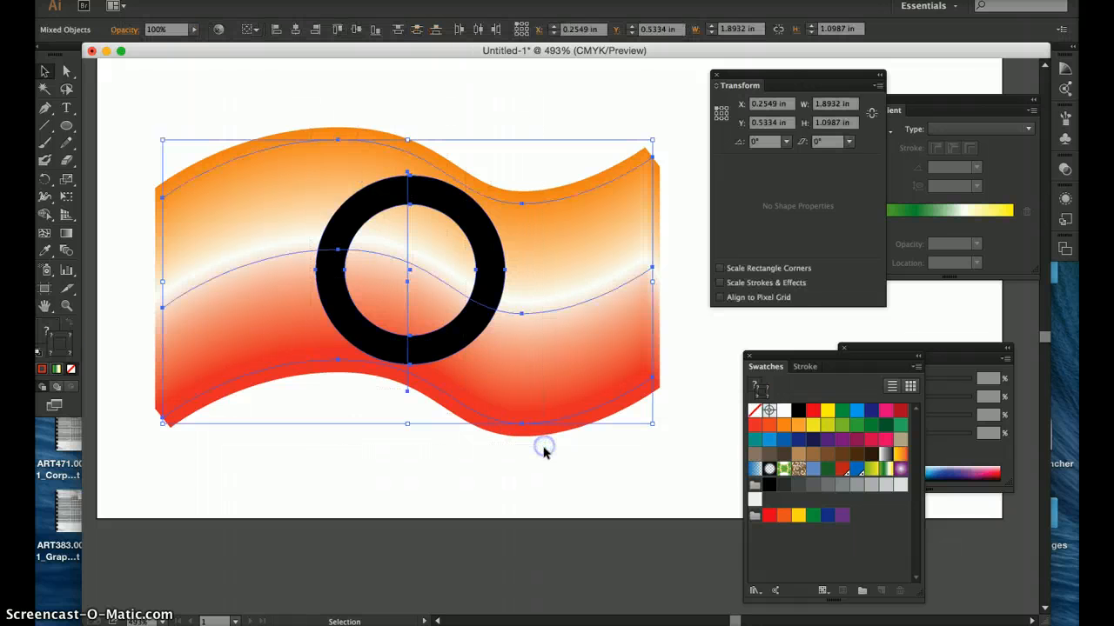
pyautogui.click(207, 0)
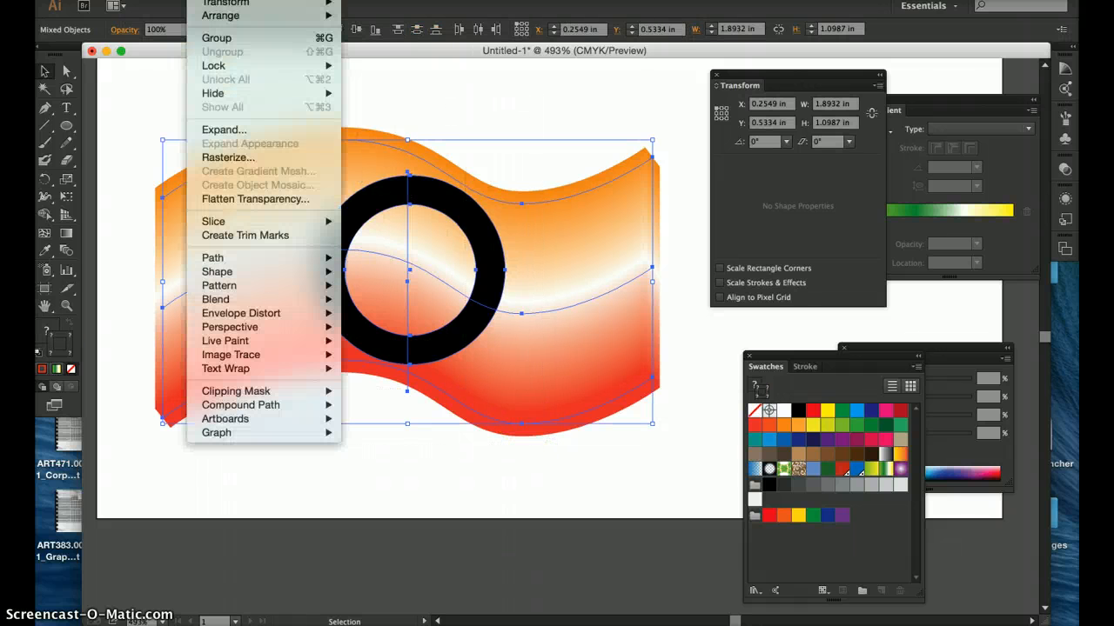
pyautogui.moveTo(326, 387)
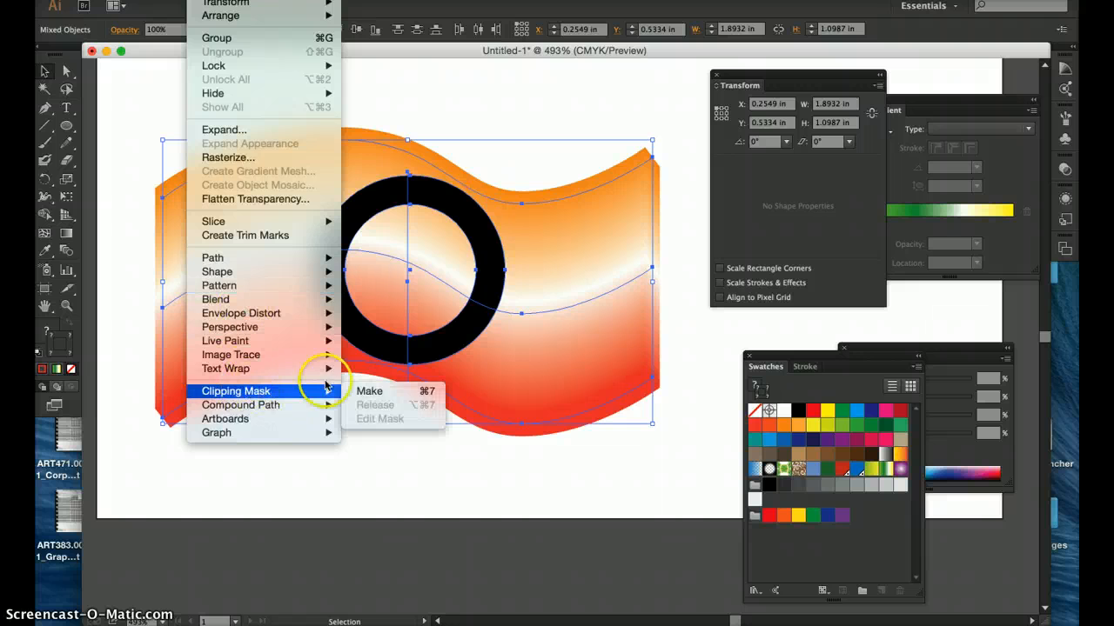
pyautogui.click(371, 390)
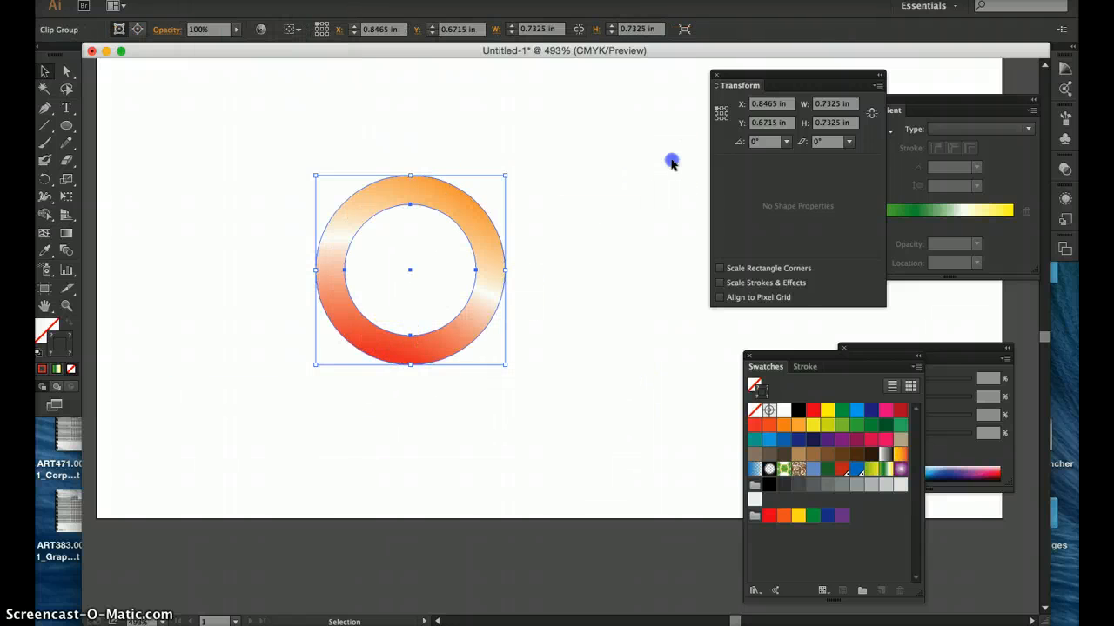
pyautogui.click(670, 160)
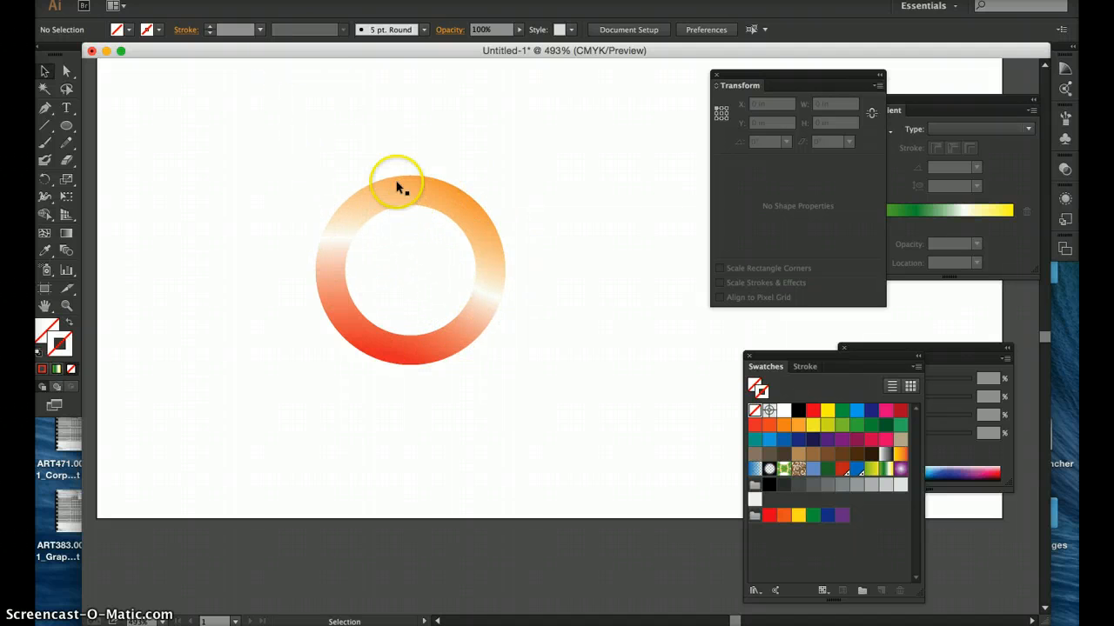
pyautogui.click(207, 1)
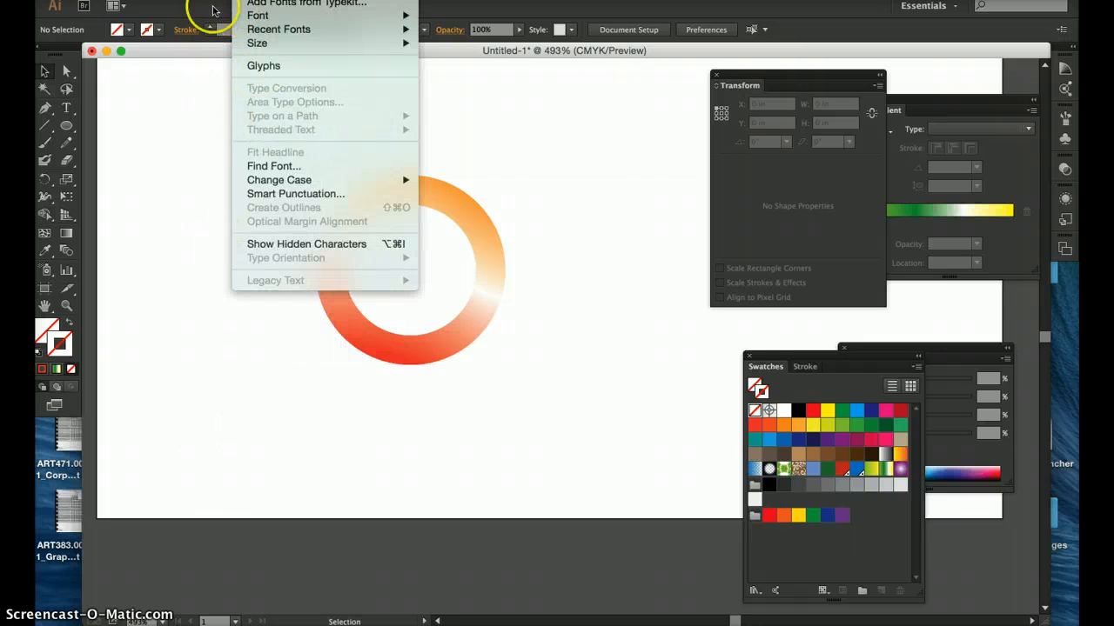
pyautogui.moveTo(209, 2)
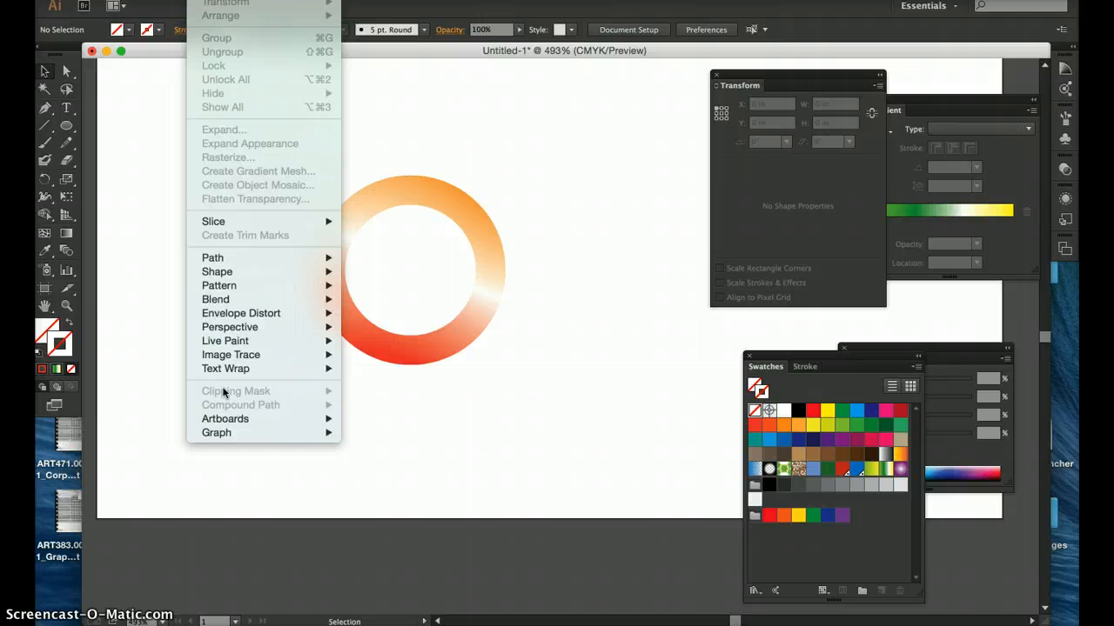
pyautogui.click(470, 123)
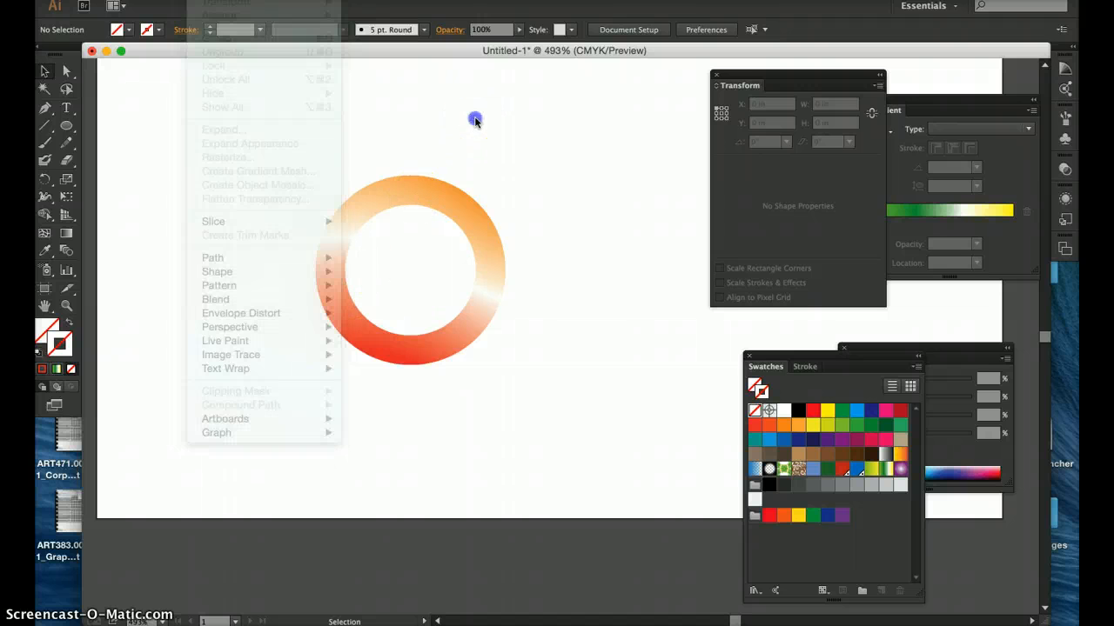